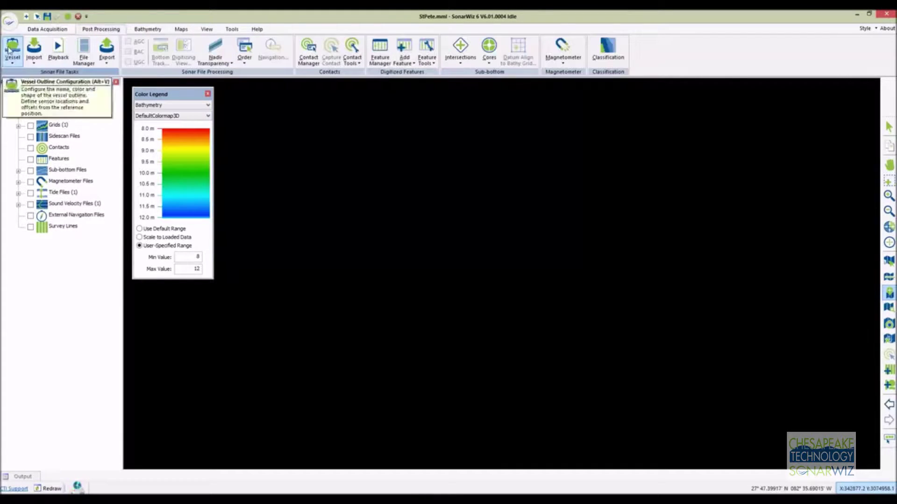
Open the Vessel Editor, tilt the vessel model, and select the MRU, Position and first EdgeTech sensors.
click(10, 61)
click(18, 89)
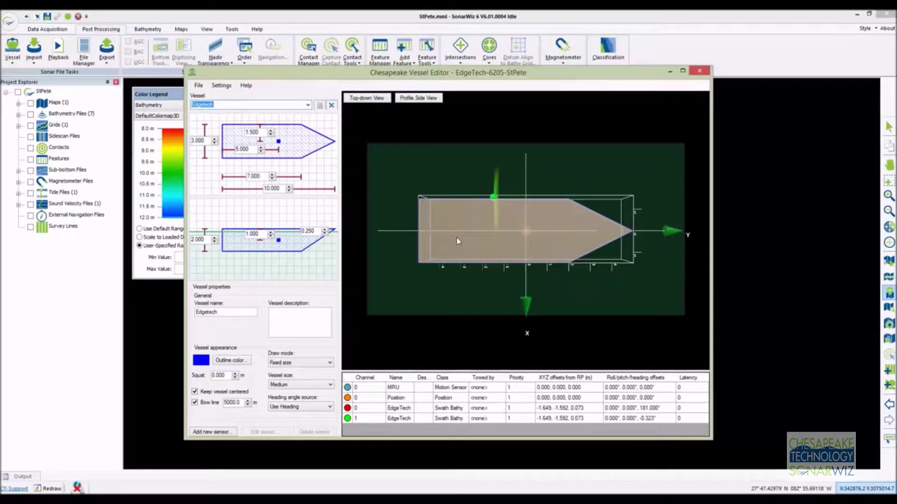
drag(456, 238, 720, 155)
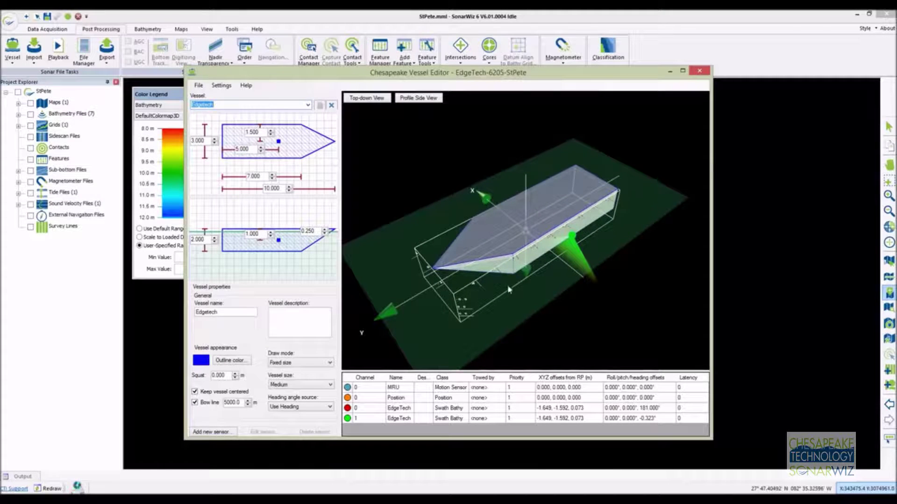
click(399, 389)
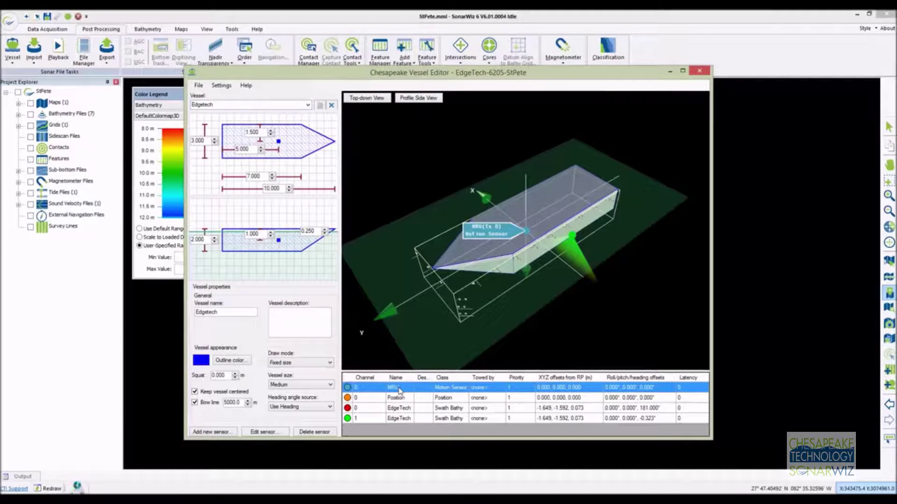
click(399, 398)
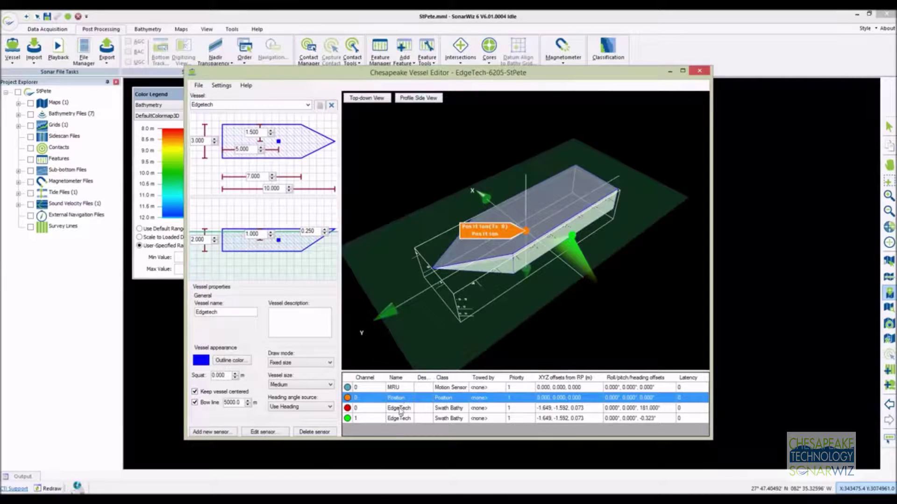
click(400, 409)
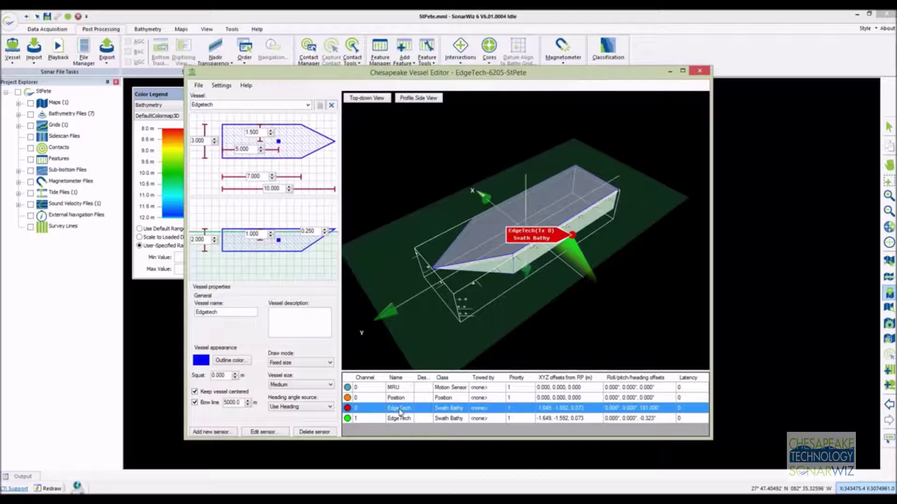
Open the EdgeTech sensor's settings and review its X/Y/Z offsets and channel 0 roll, pitch, heading.
double_click(400, 409)
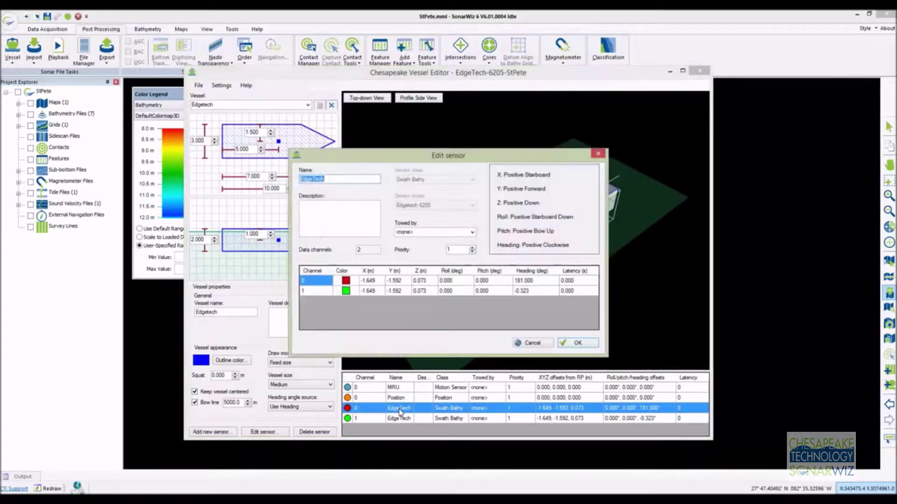
click(372, 281)
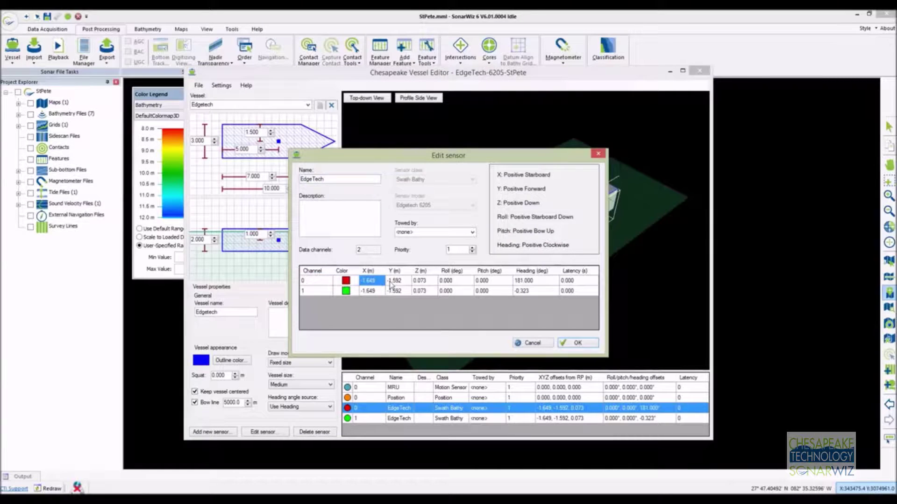
click(407, 283)
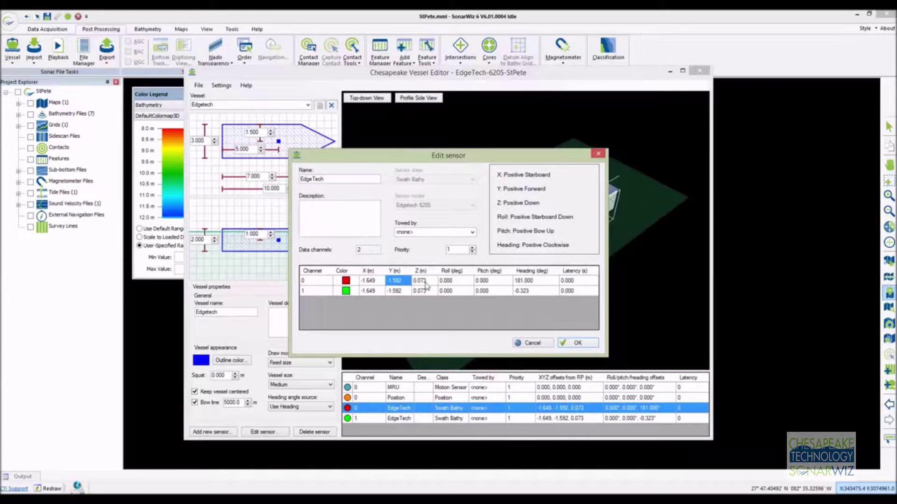
click(426, 283)
click(461, 283)
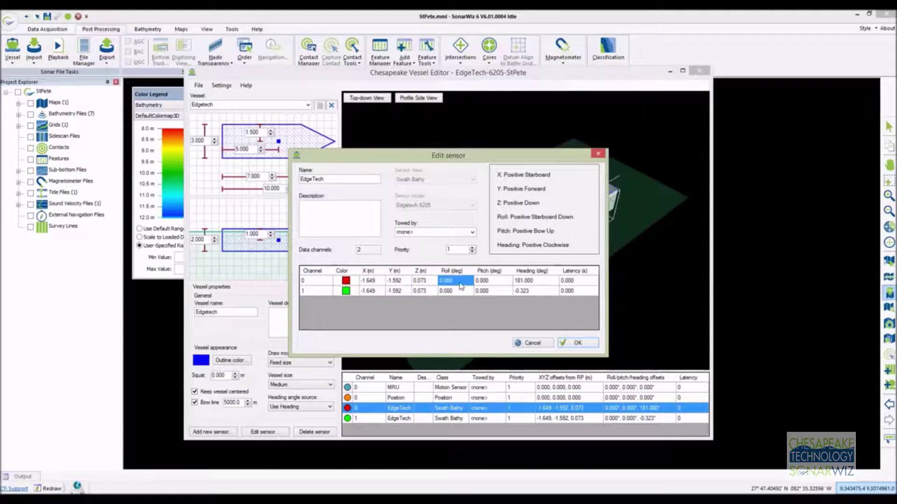
click(495, 283)
click(528, 283)
Set the channel 1 roll to 0 and accept the sensor settings.
click(462, 283)
key(Down)
text(0)
key(Return)
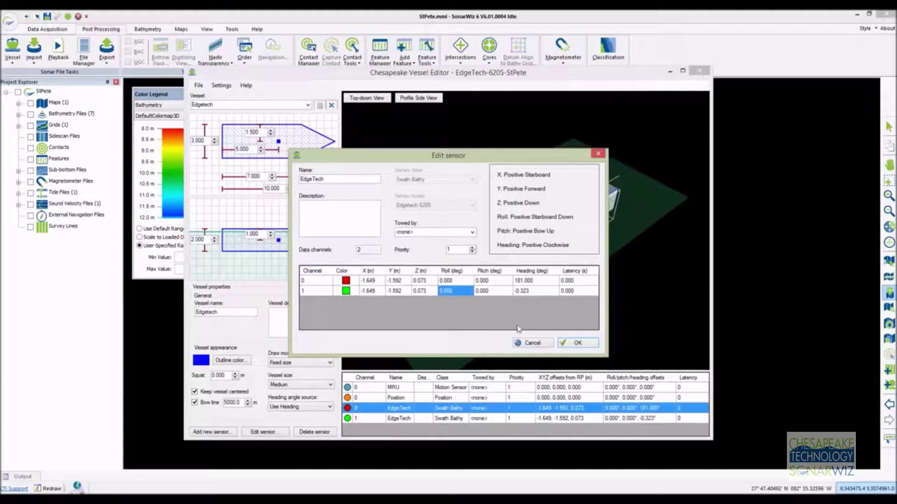
click(579, 343)
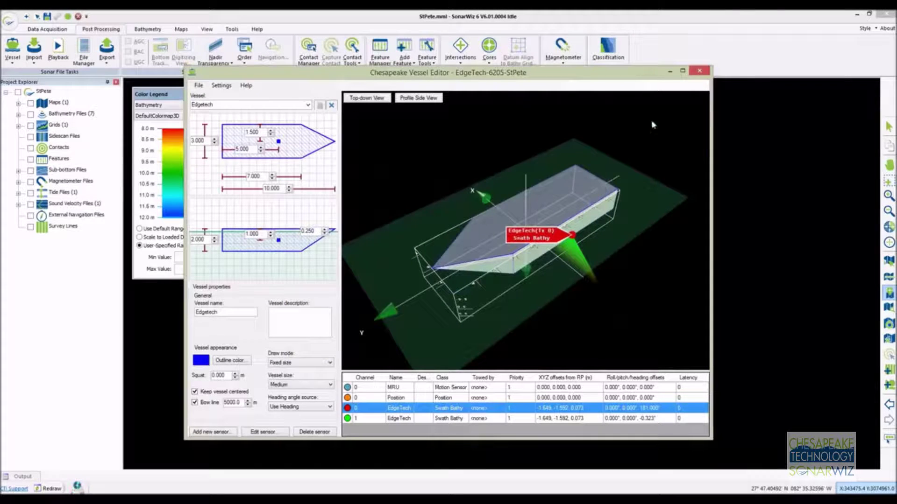
Close the vessel editor, edit the All_Tides tide file, then open the sound velocity file's menu.
click(701, 72)
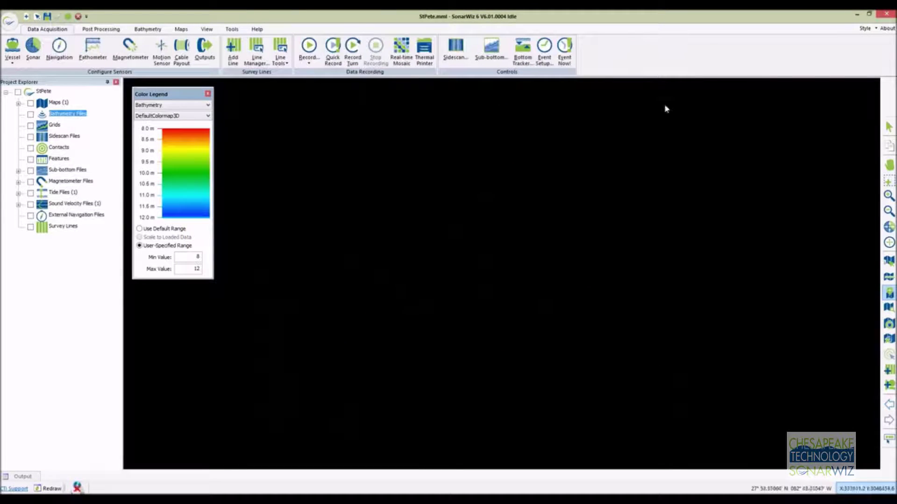
click(55, 193)
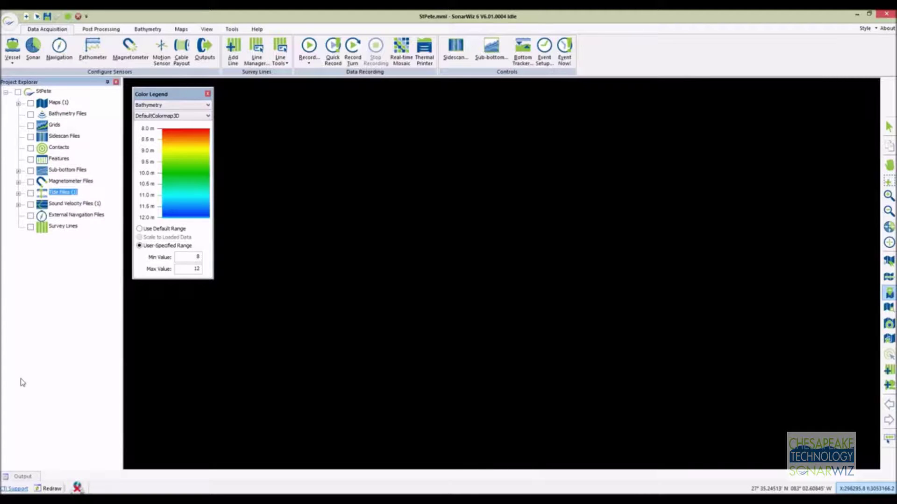
click(18, 194)
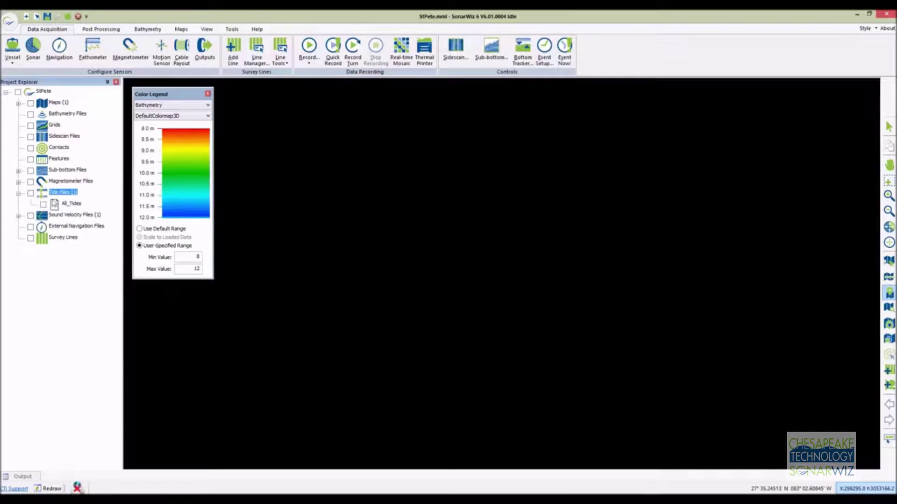
click(63, 206)
right_click(63, 208)
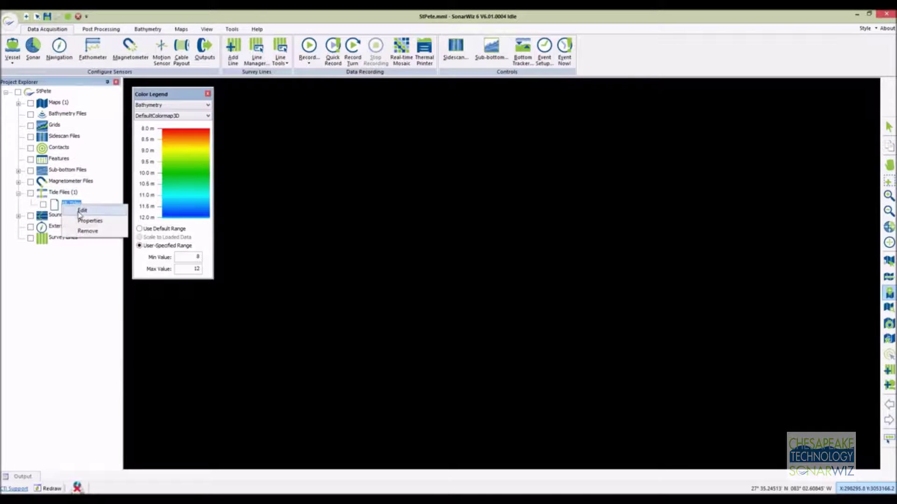
click(77, 212)
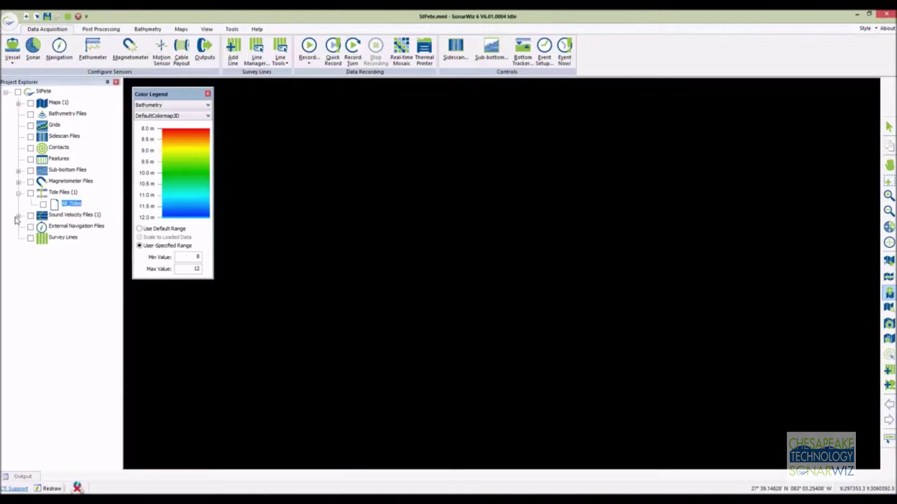
click(18, 216)
right_click(73, 227)
Edit the sound velocity file, start a new profile and load 234_194136_SVP006.svp into the importer.
click(82, 237)
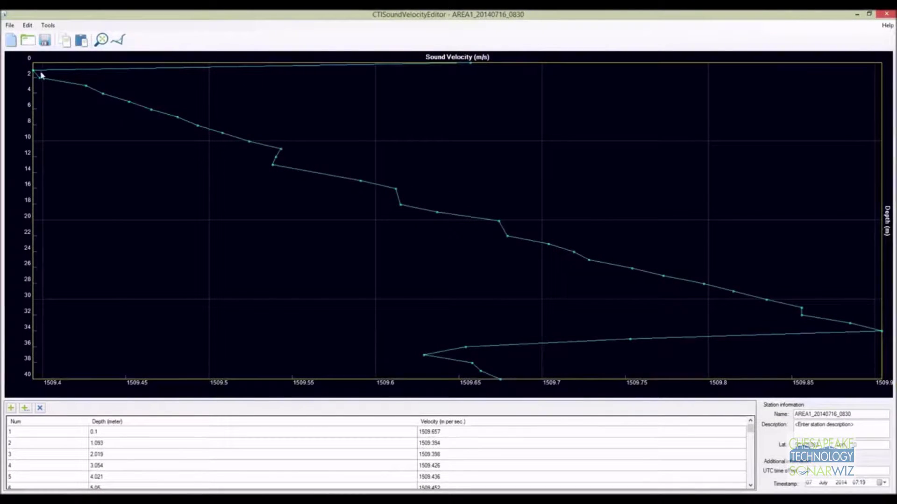
click(11, 41)
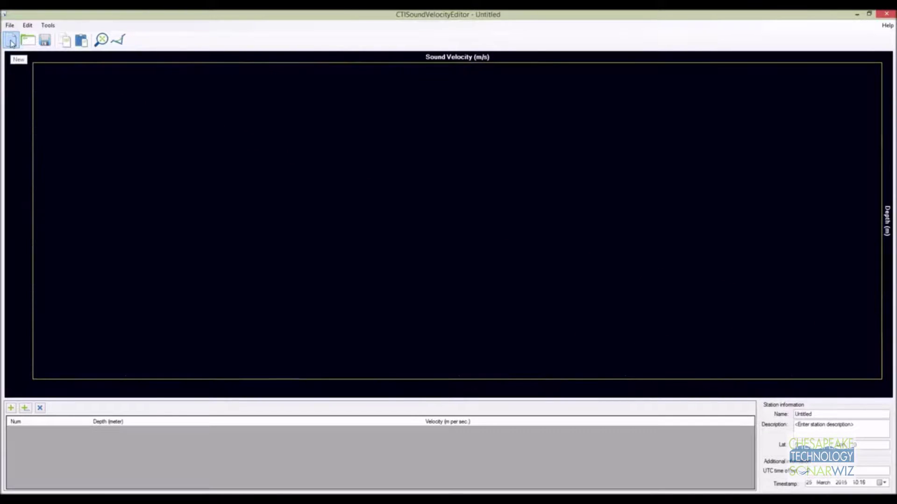
click(10, 25)
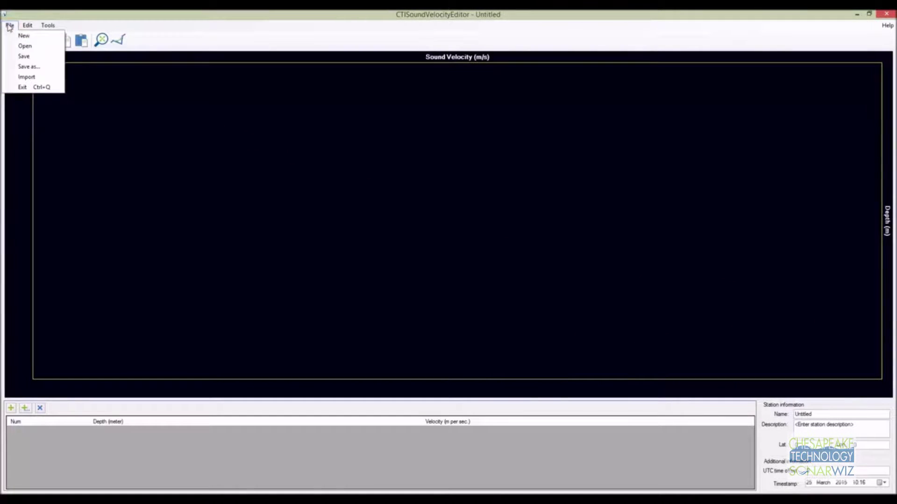
click(25, 77)
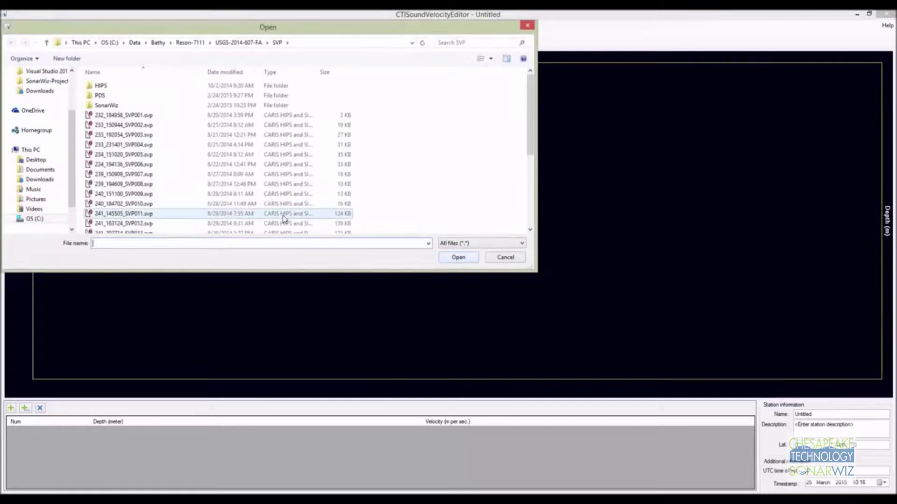
click(171, 165)
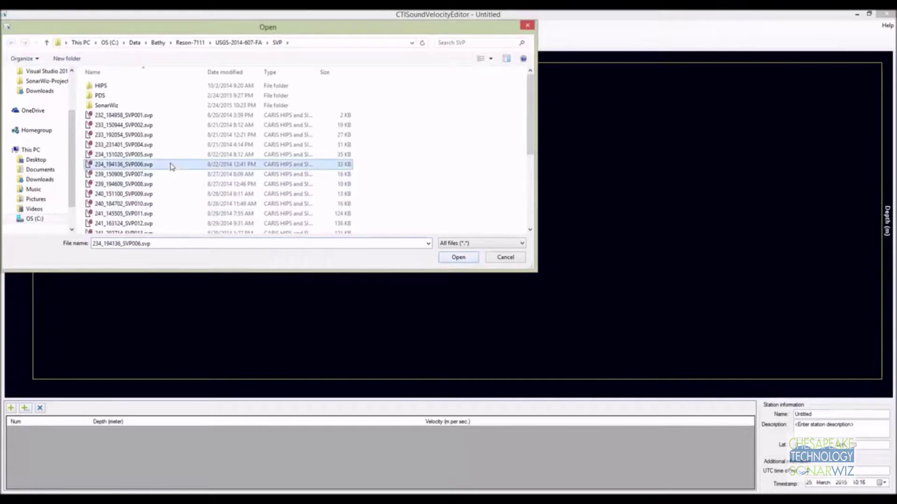
click(458, 257)
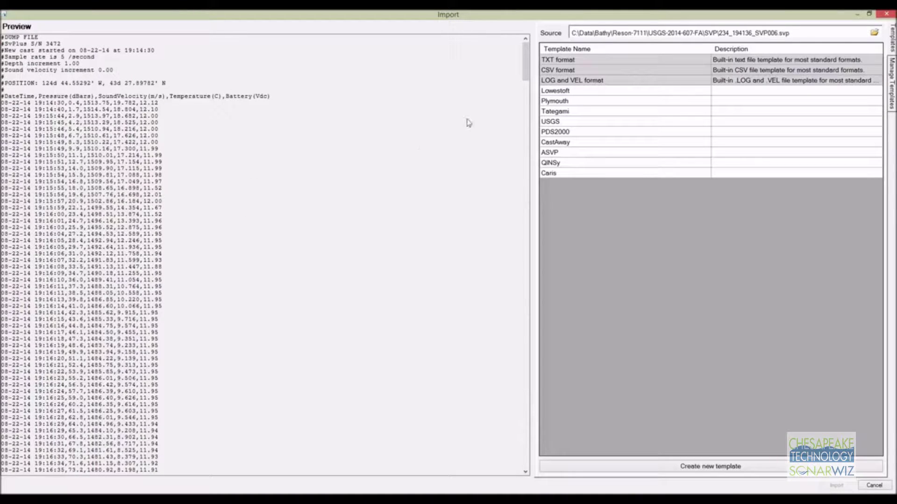
Parse the cast with the USGS template and check its Depth and Velocity column mappings.
click(559, 124)
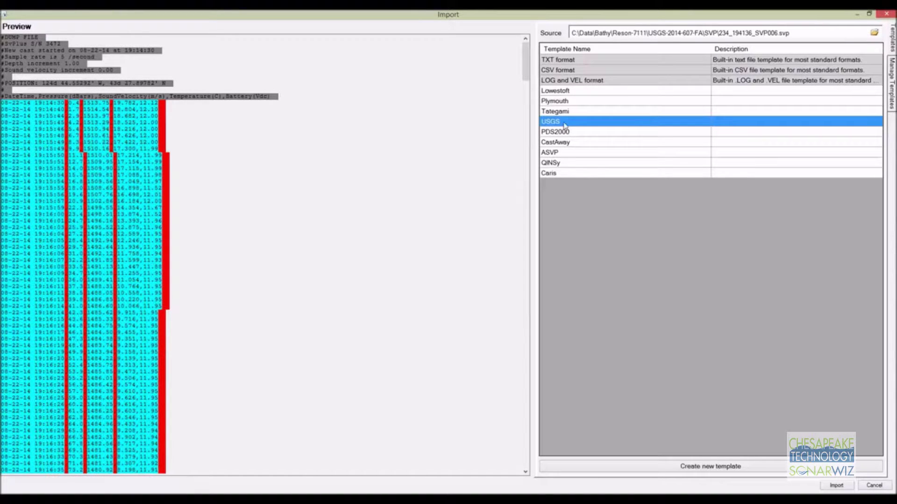
click(893, 92)
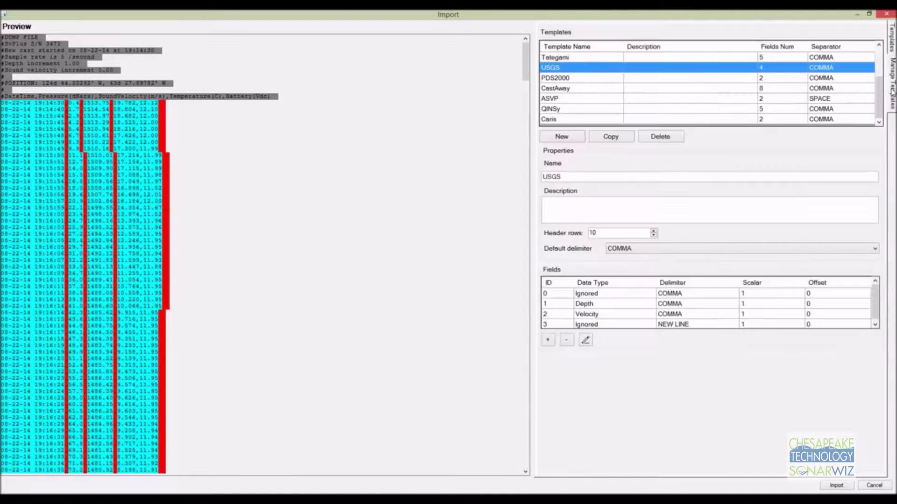
click(604, 294)
click(603, 304)
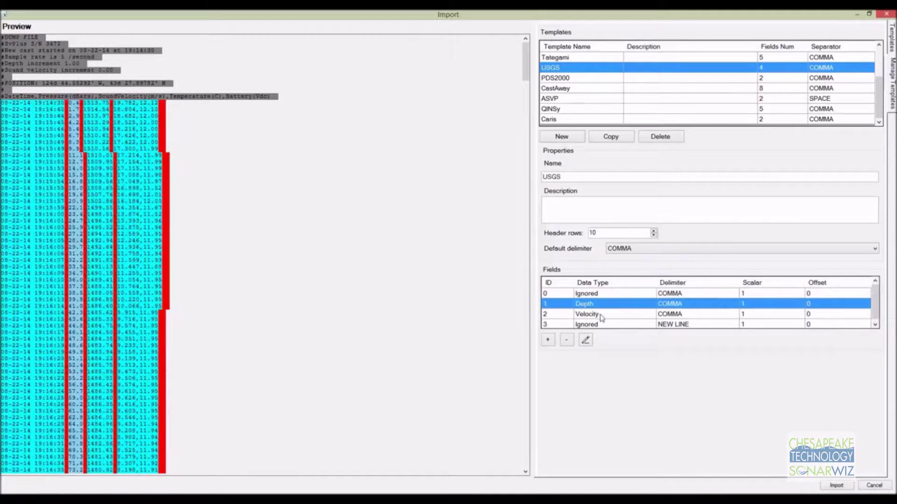
click(602, 316)
click(600, 326)
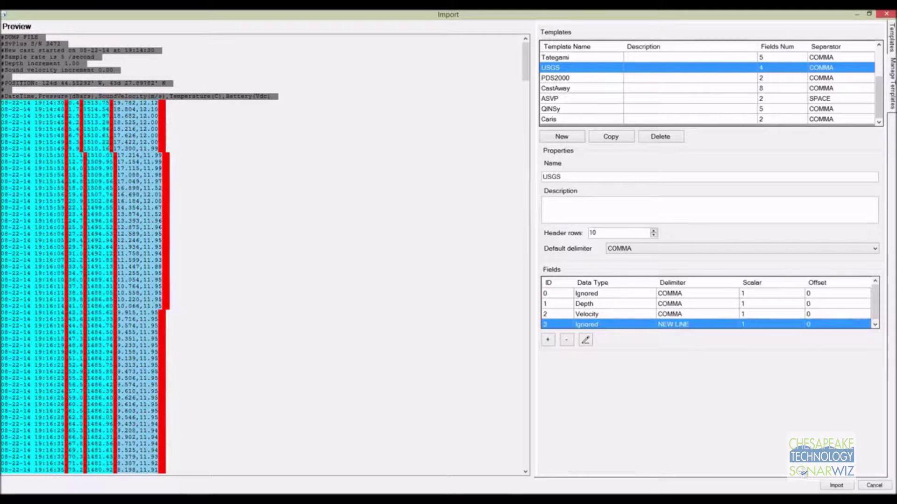
Import the profile, dismiss the invalid-data warning, and close the editor without saving.
click(836, 486)
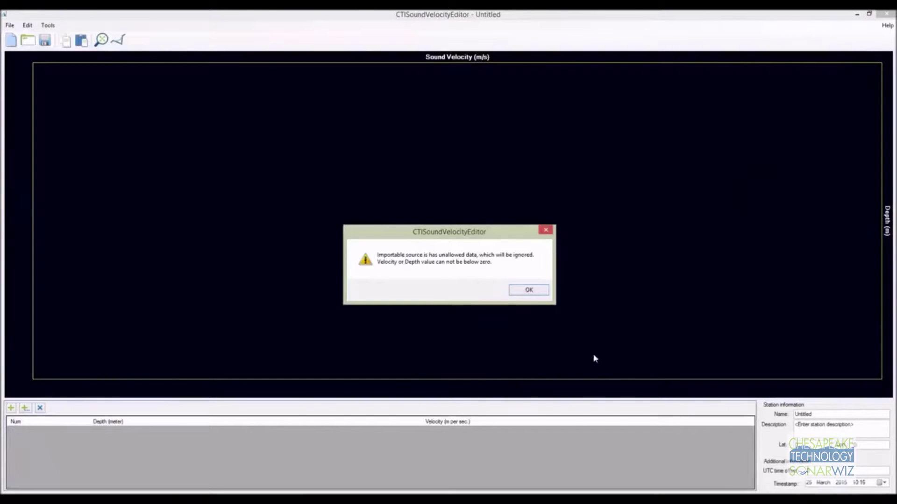
click(531, 291)
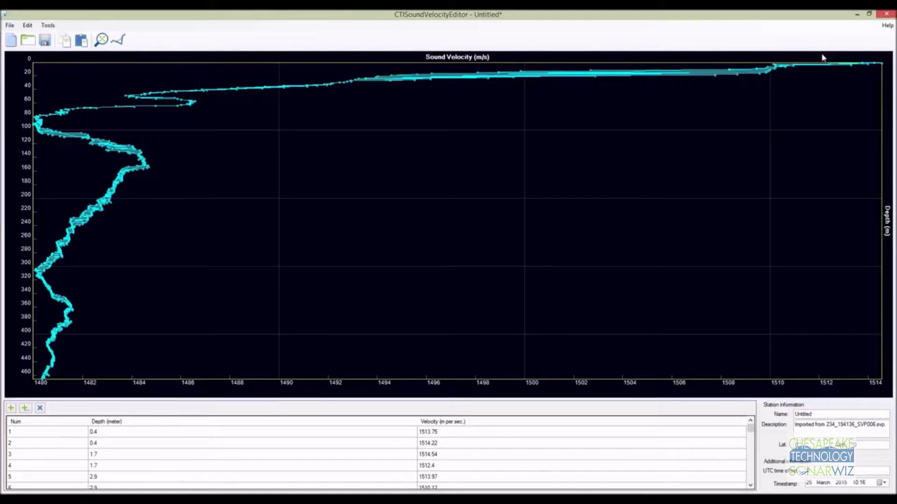
click(889, 15)
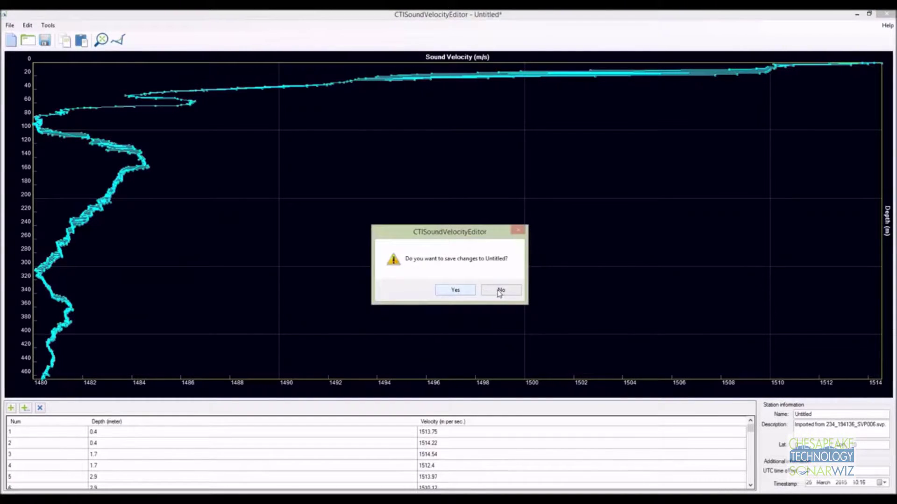
click(500, 290)
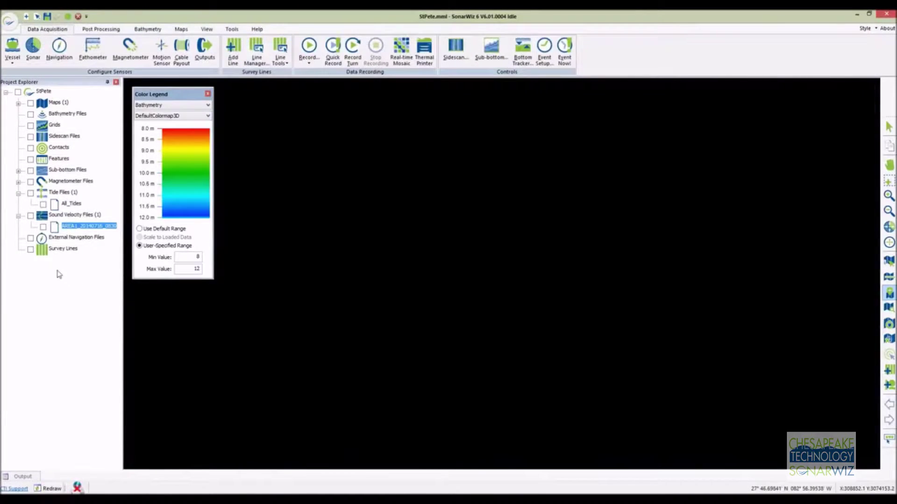
Collapse the tide and sound velocity groups and import all seven binned .jsf files as bathymetry.
click(18, 216)
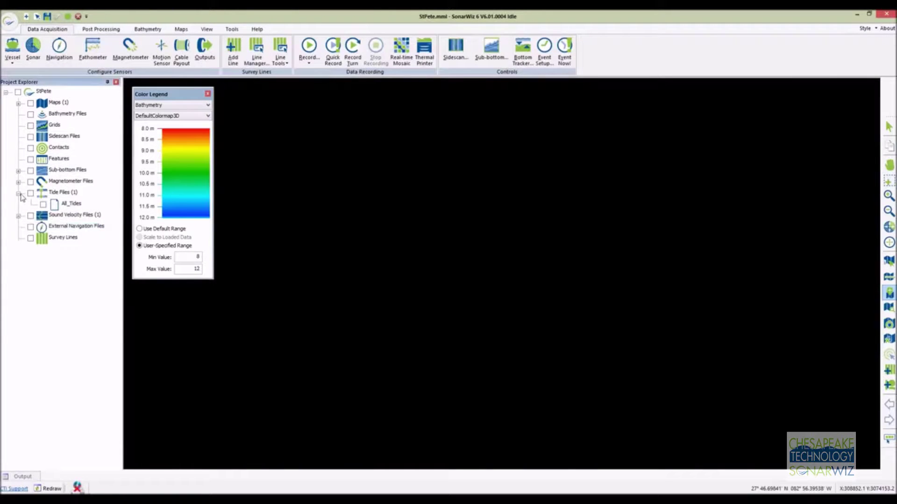
click(19, 194)
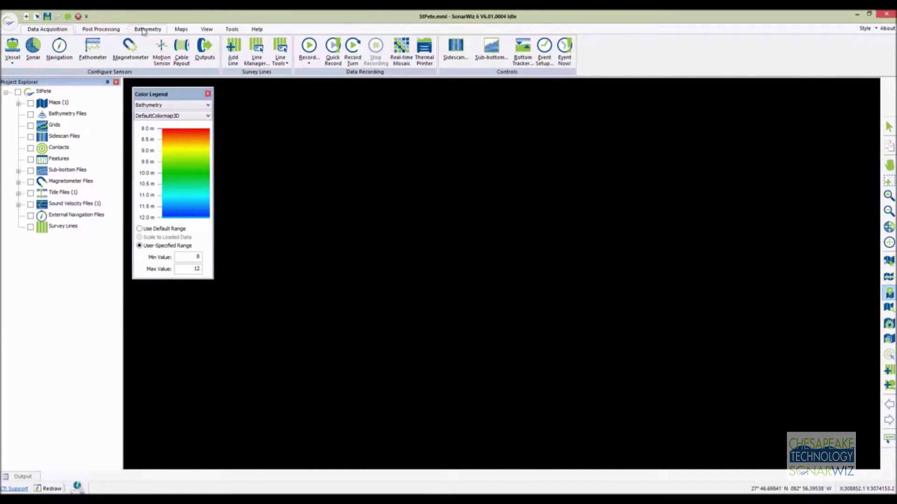
click(112, 29)
click(33, 49)
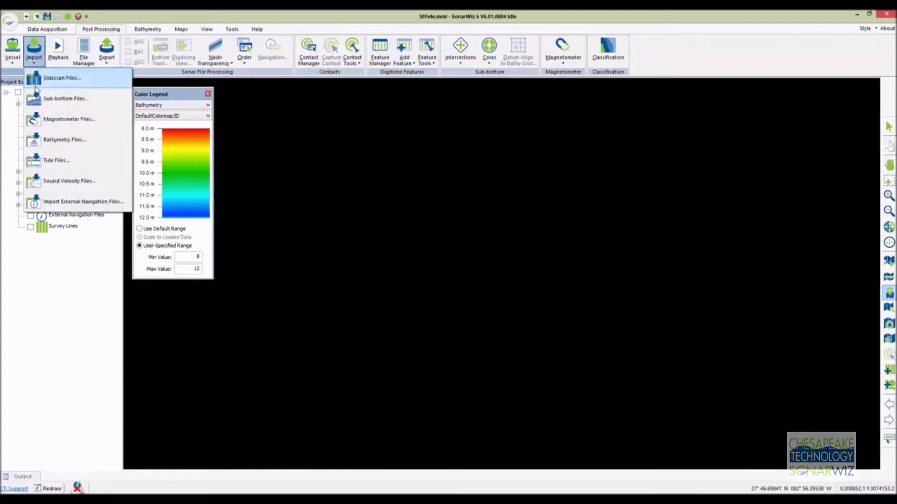
click(37, 140)
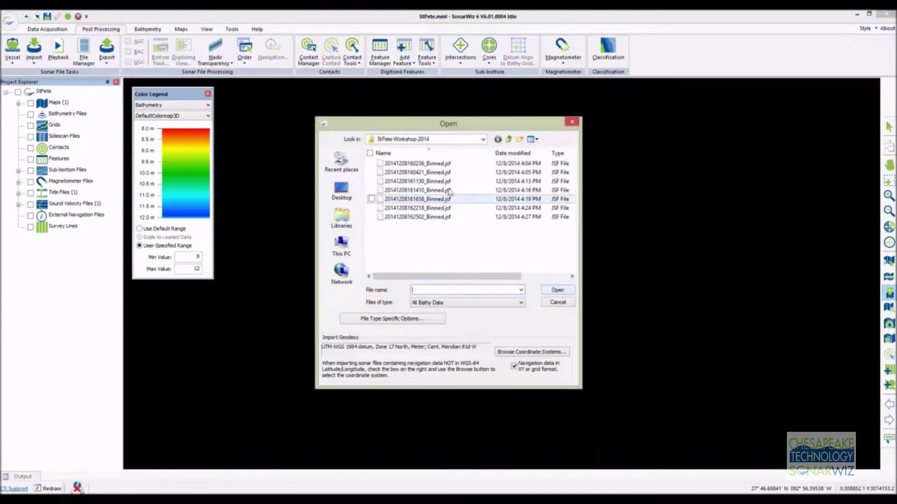
click(439, 164)
shift+click(440, 218)
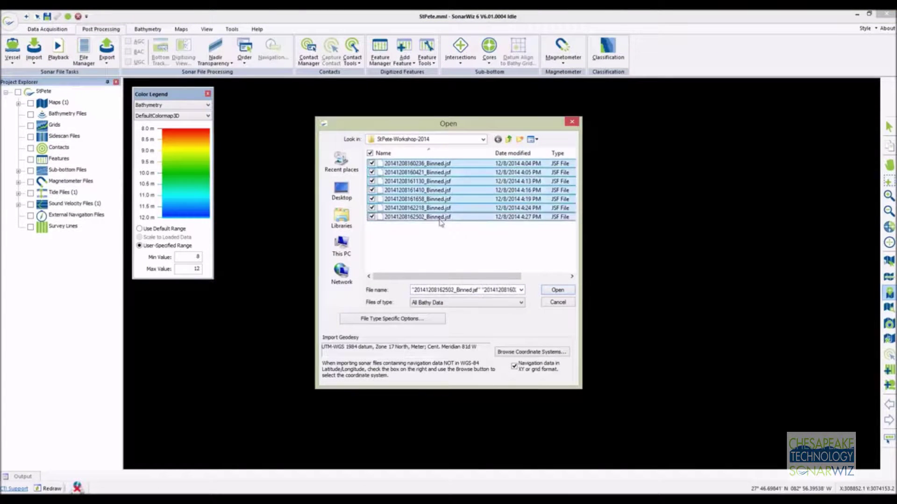
click(553, 291)
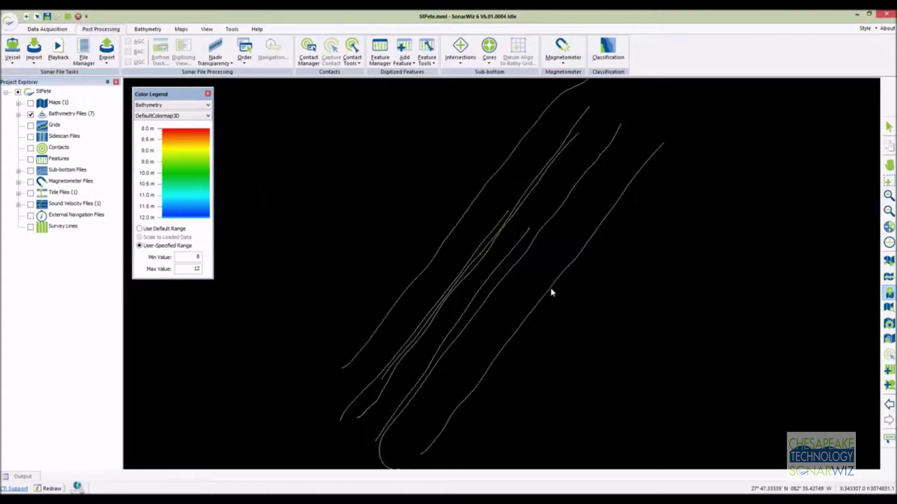
Select all seven bathymetry files and start a merge on them.
click(18, 115)
click(73, 125)
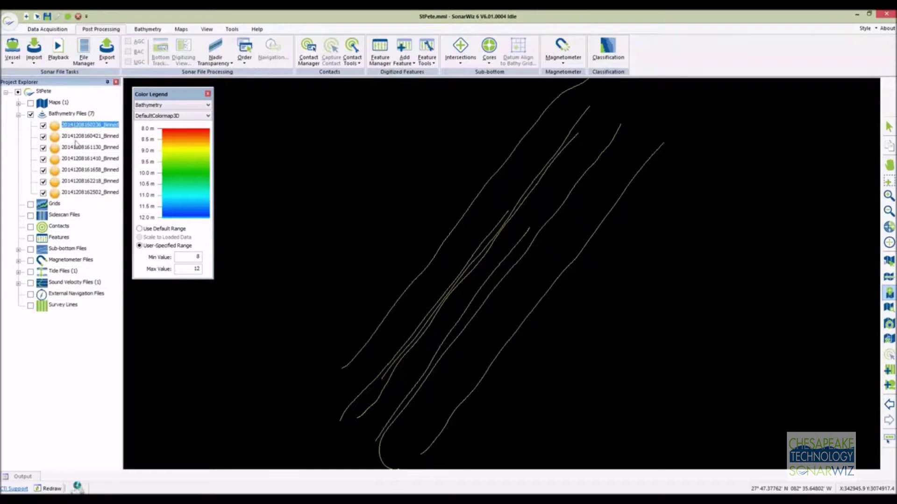
shift+click(77, 195)
right_click(88, 192)
click(98, 196)
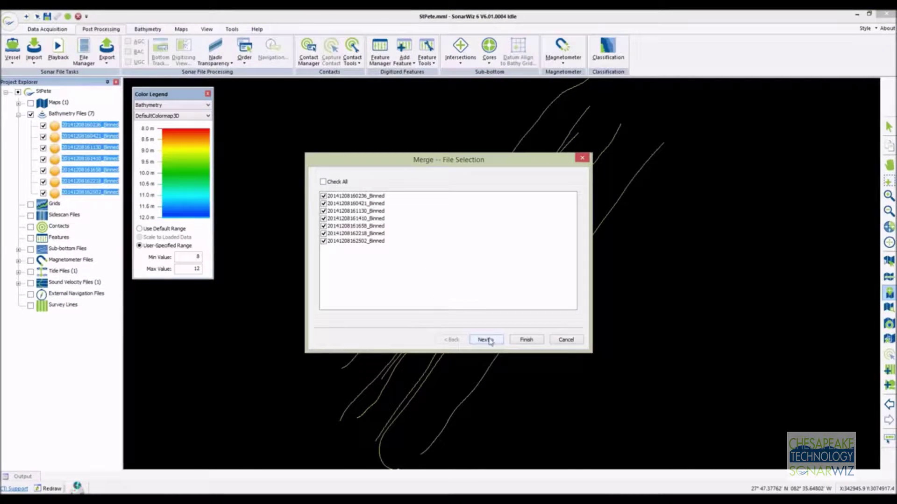
In the merge's auxiliary settings, set Apply heave to Yes and ray tracing to Sensor Value.
click(489, 341)
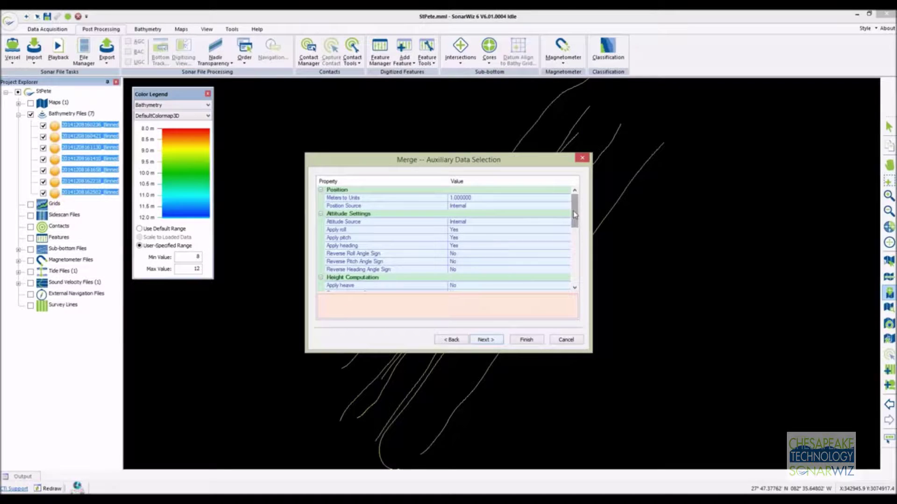
scroll(574, 215, down, 3)
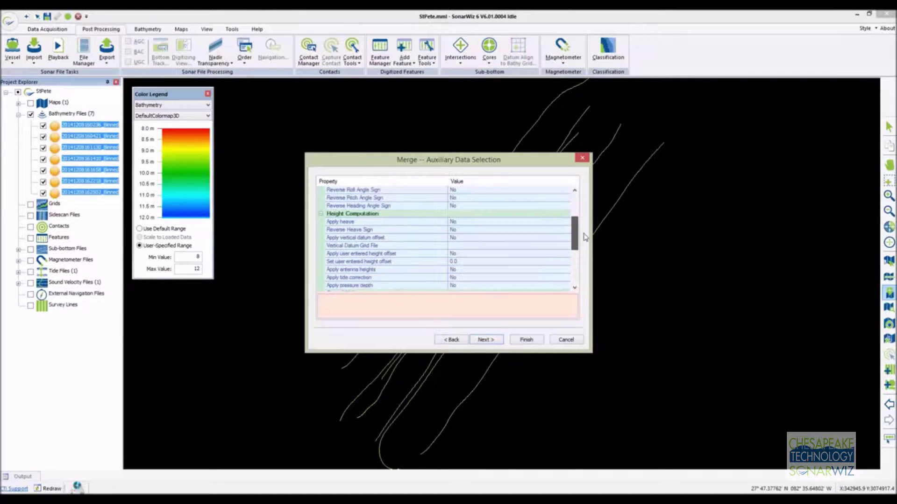
click(567, 222)
click(560, 228)
scroll(577, 233, down, 3)
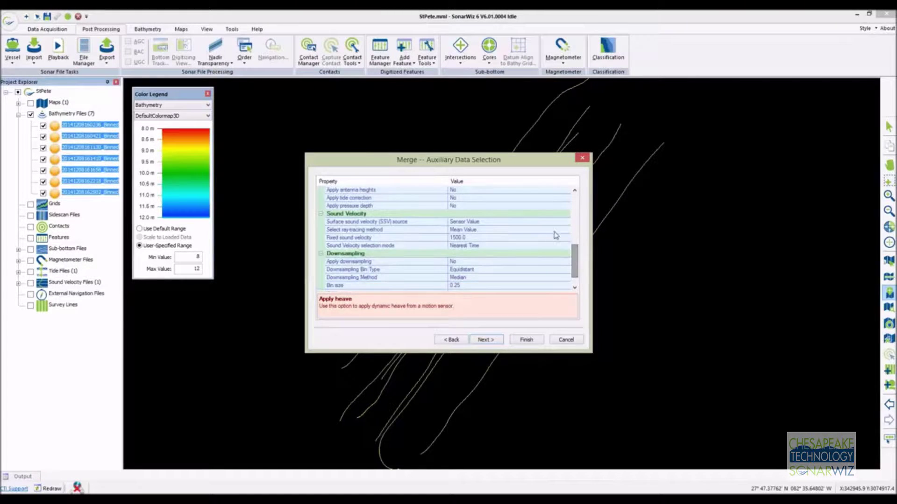
click(566, 230)
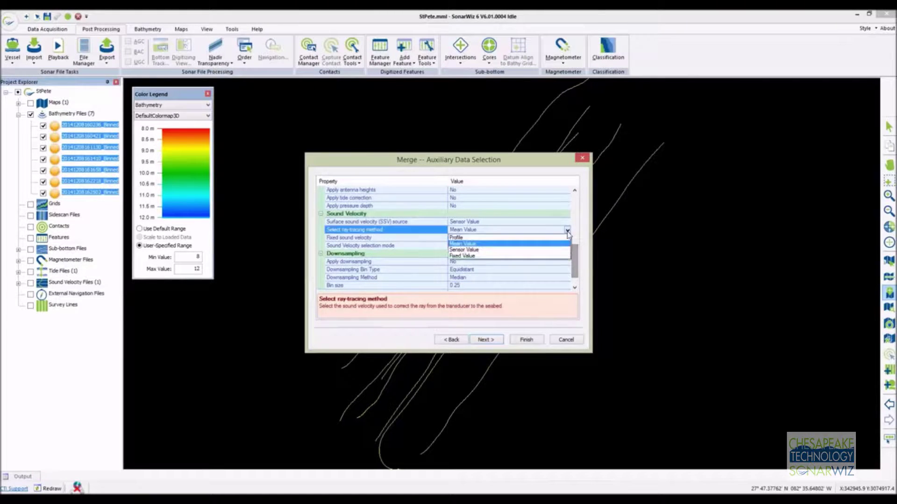
click(557, 253)
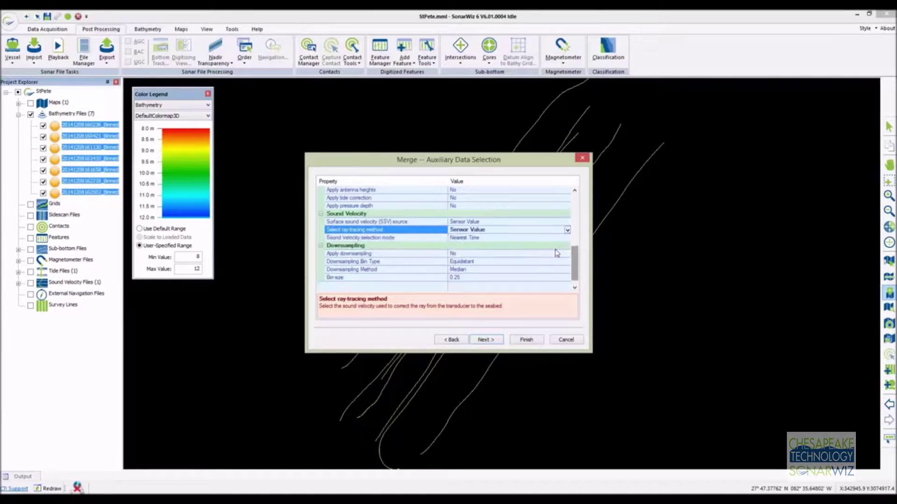
Turn off the cutoff-angle and along-track filters, run the merge, and deselect to view depth coverage.
click(486, 340)
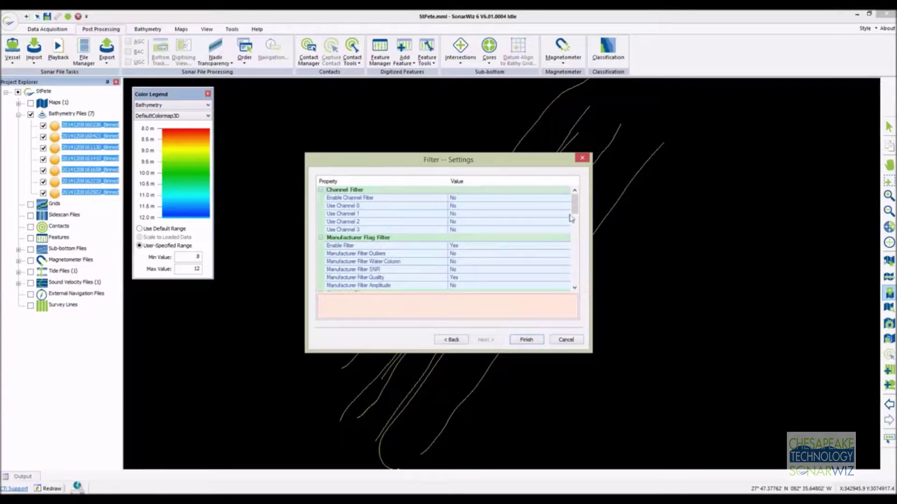
drag(575, 209, 578, 243)
click(567, 198)
click(568, 213)
scroll(564, 254, down, 8)
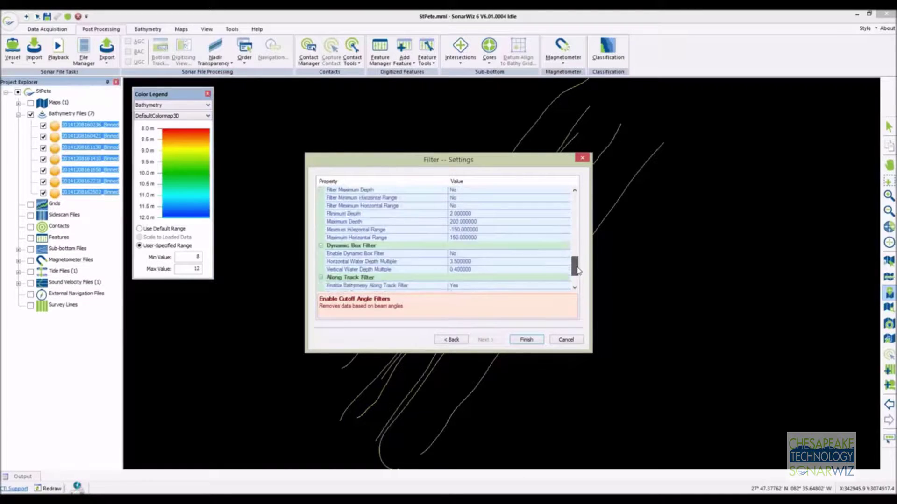
click(566, 270)
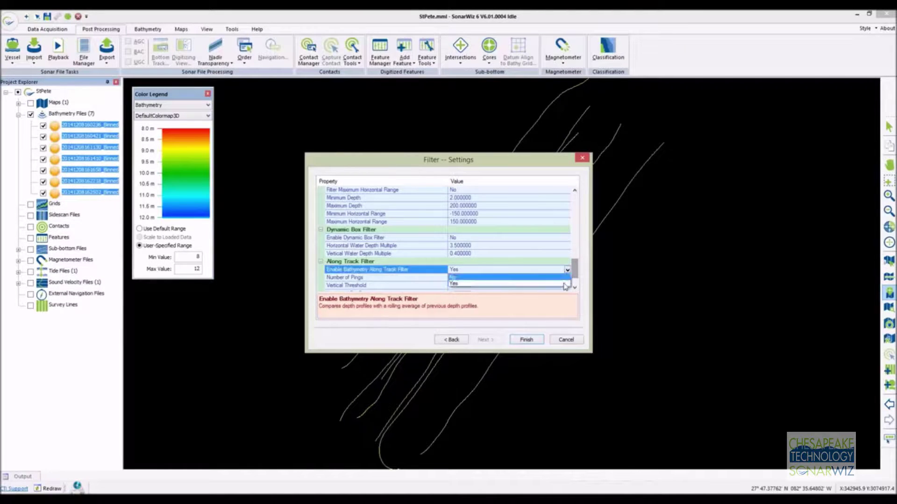
click(563, 278)
click(524, 341)
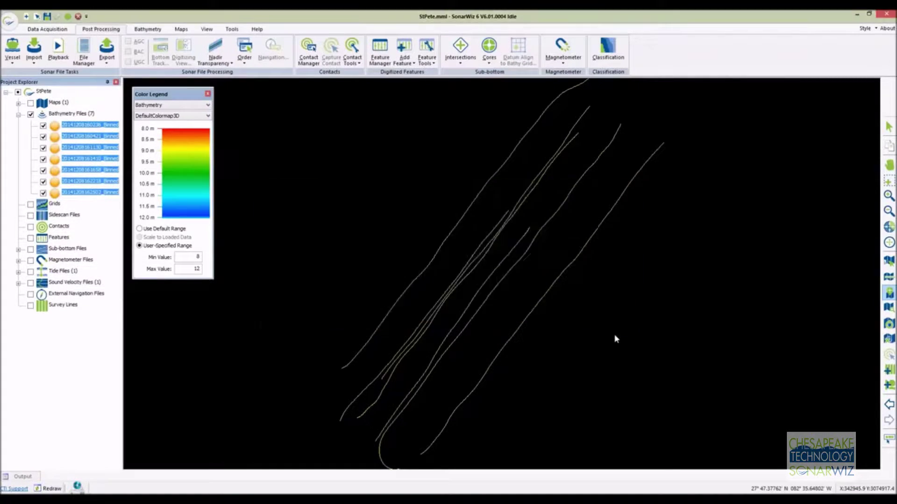
click(626, 338)
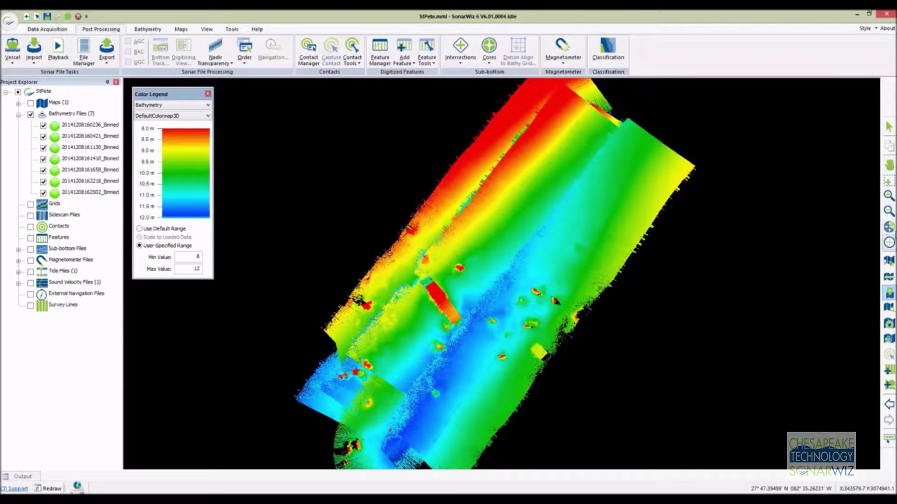
click(888, 227)
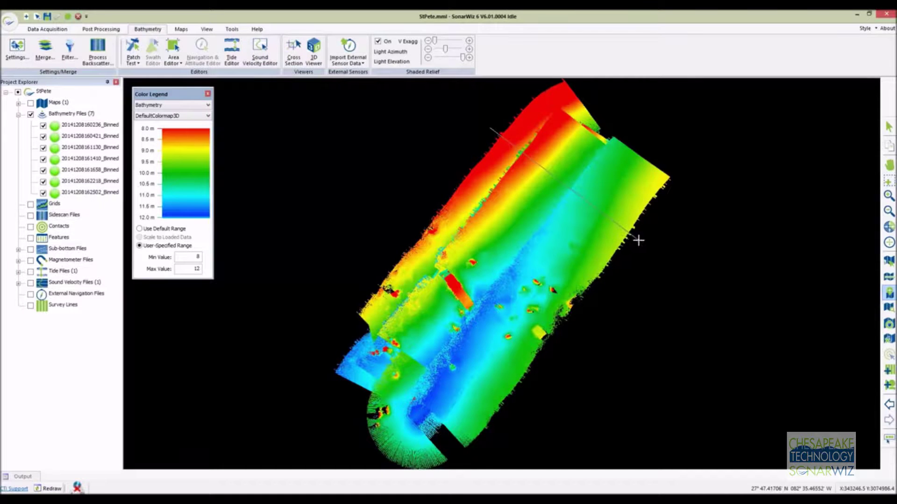
click(709, 247)
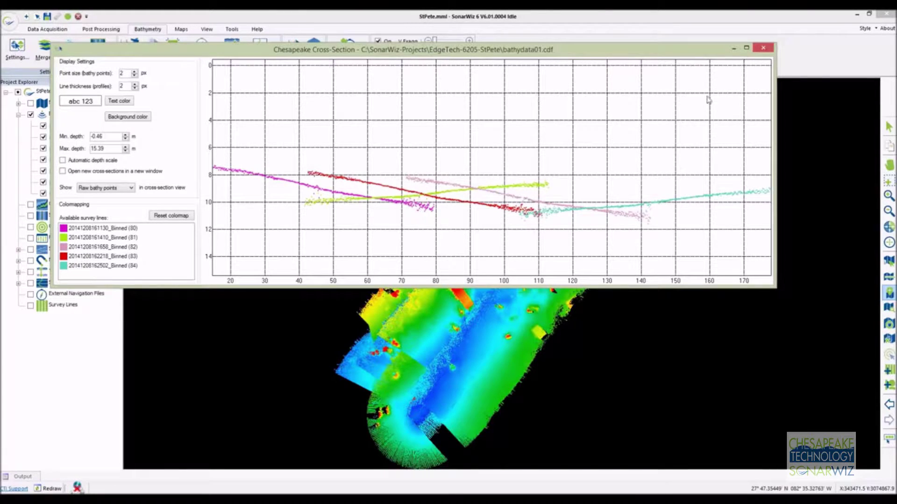
Close the cross-section view and draw a polygonal patch-test area across the overlapping survey lines.
click(762, 51)
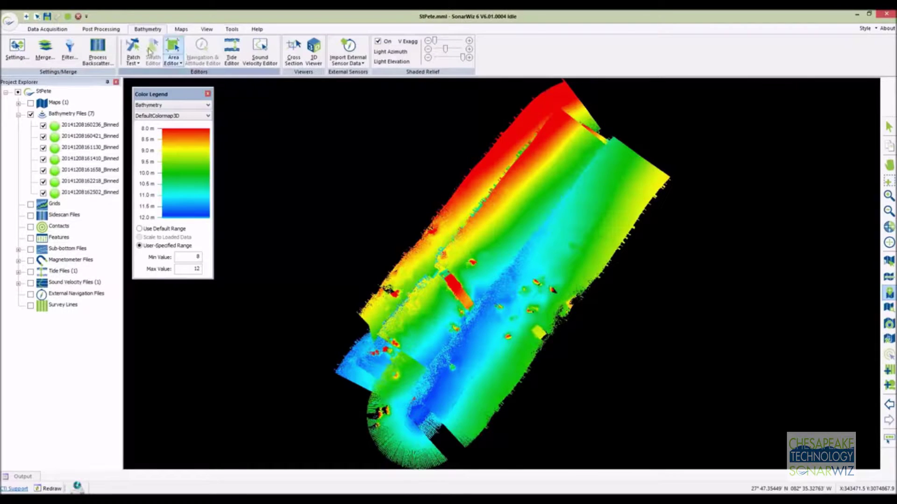
click(133, 64)
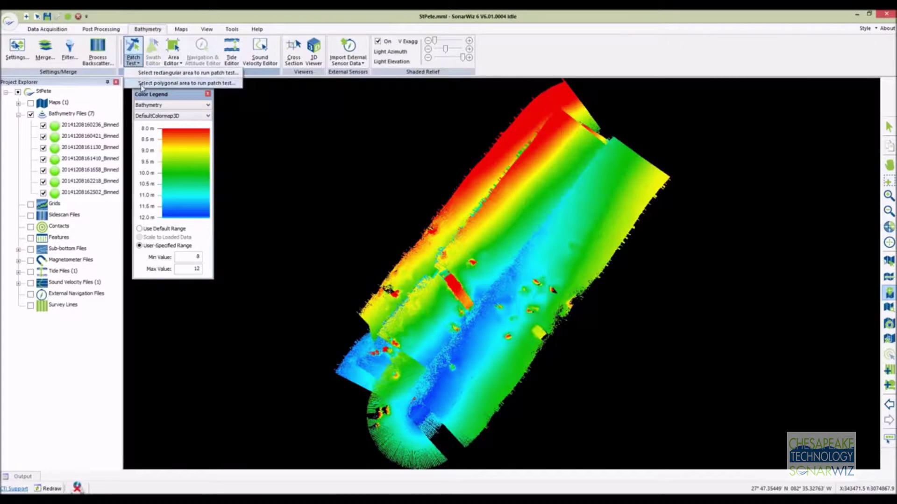
click(144, 82)
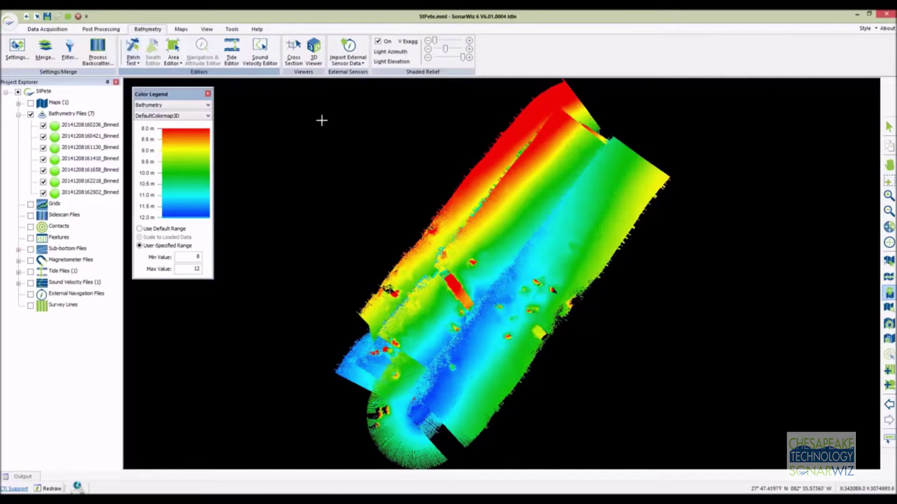
click(500, 115)
click(473, 146)
click(629, 257)
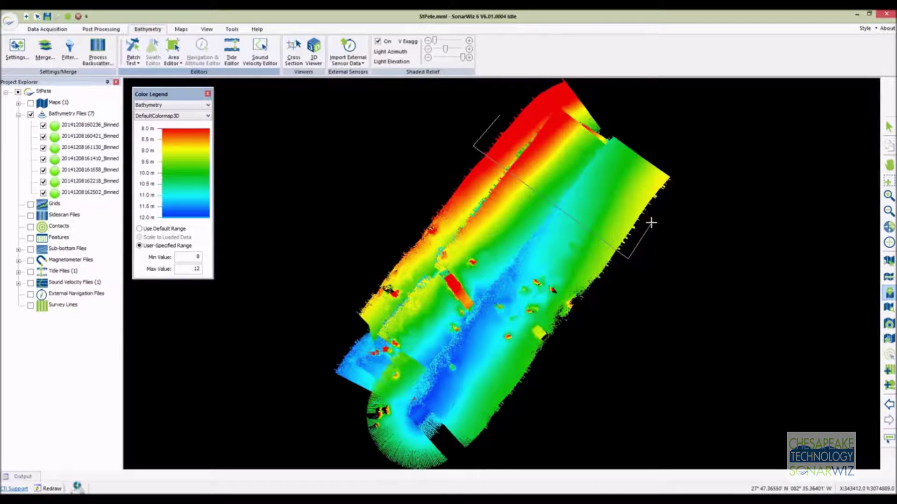
click(651, 222)
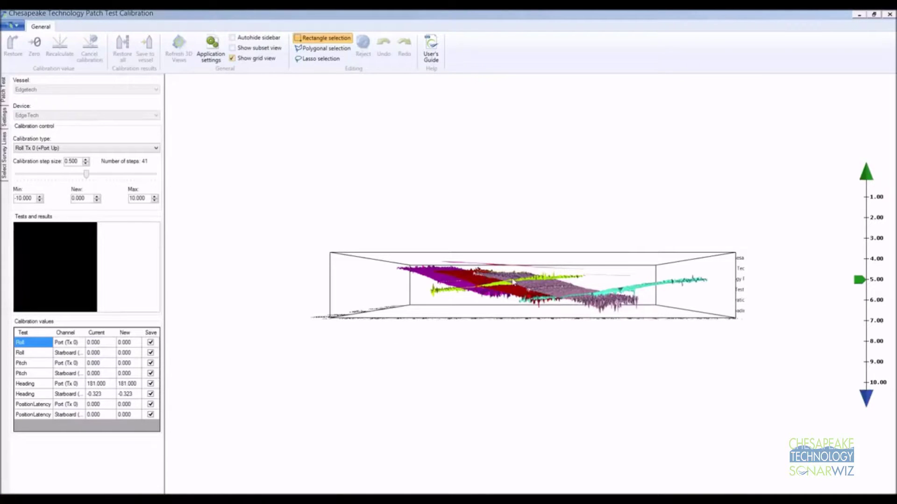
Rotate the swaths to a top-down view and drag a profile line across all of them.
drag(513, 282, 637, 433)
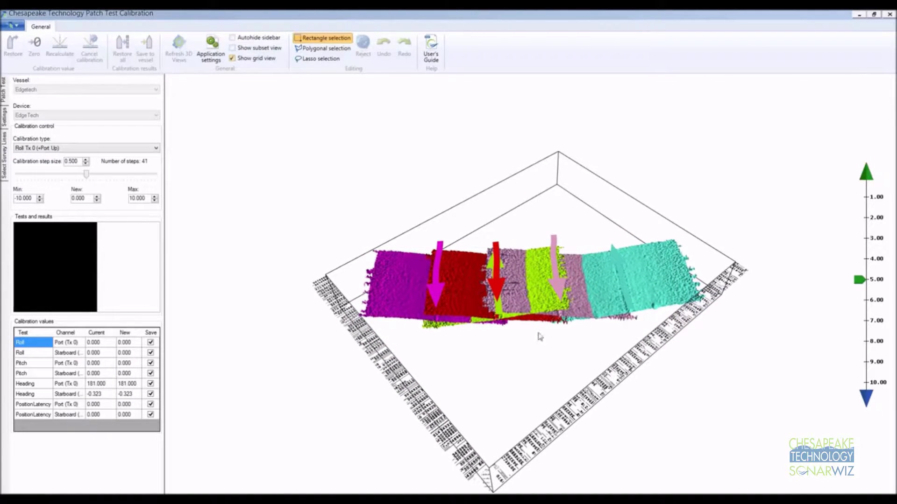
drag(540, 336, 484, 434)
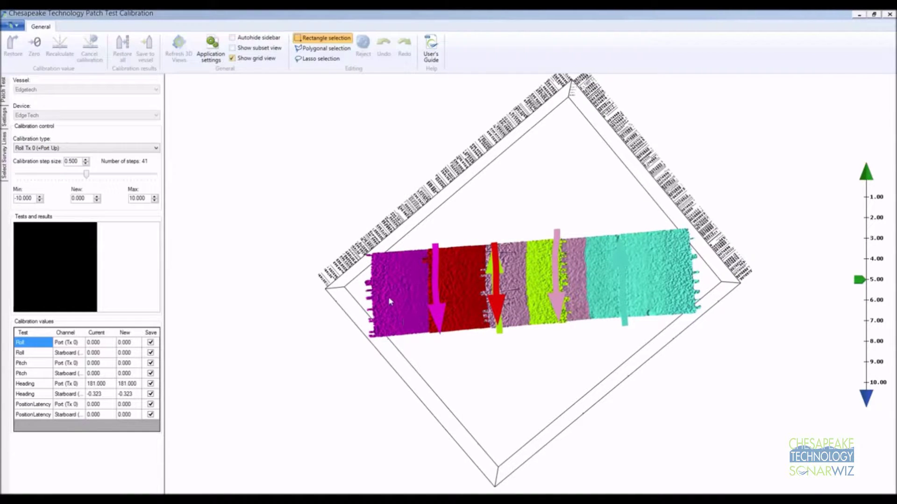
drag(382, 294, 613, 284)
drag(676, 280, 674, 283)
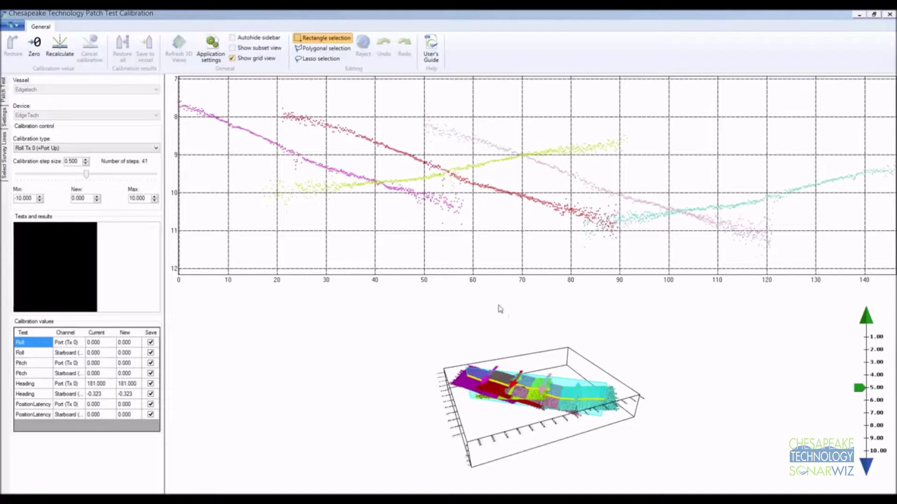
Recalculate the port roll (Roll Tx 0) offset, giving -1.449.
click(44, 152)
click(44, 155)
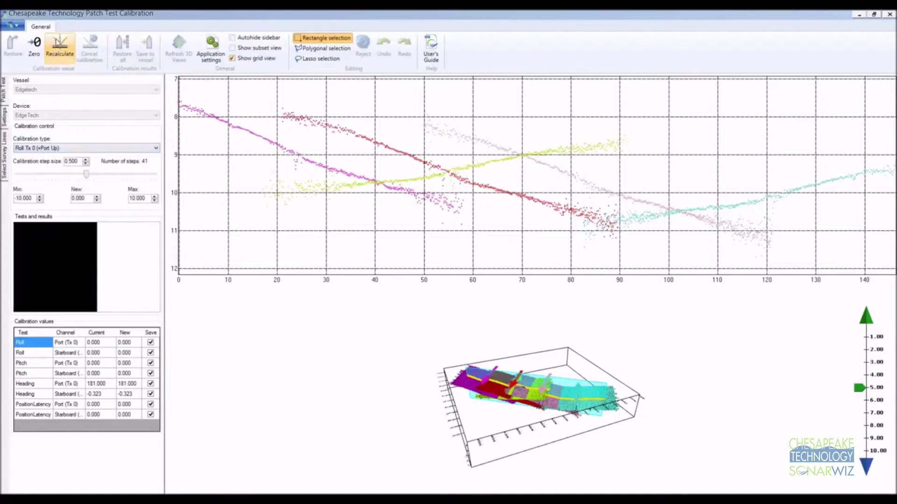
click(60, 47)
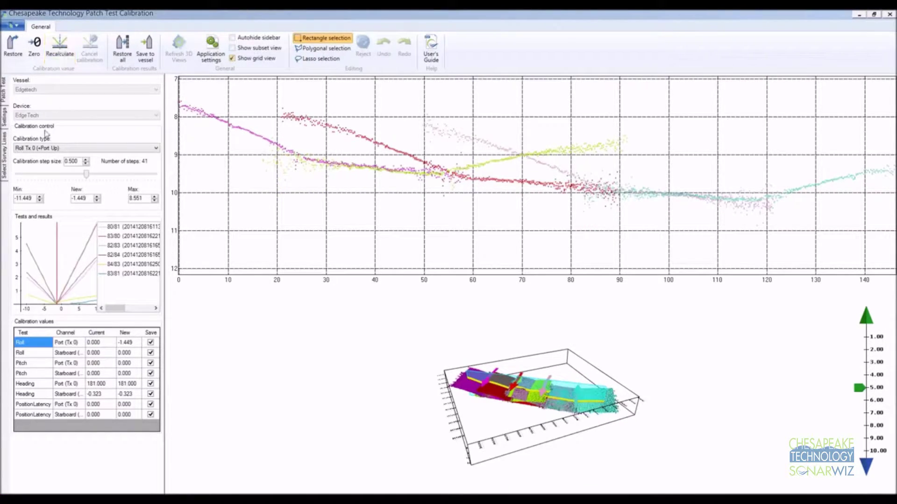
Recalculate the Roll Tx 1 starboard offset, nudge it to 1.985, and save both to the vessel.
click(45, 146)
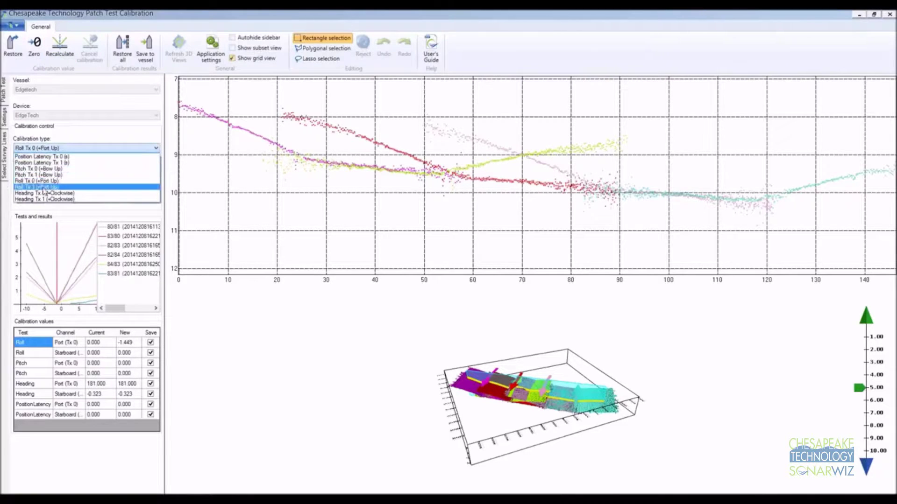
click(44, 191)
click(60, 47)
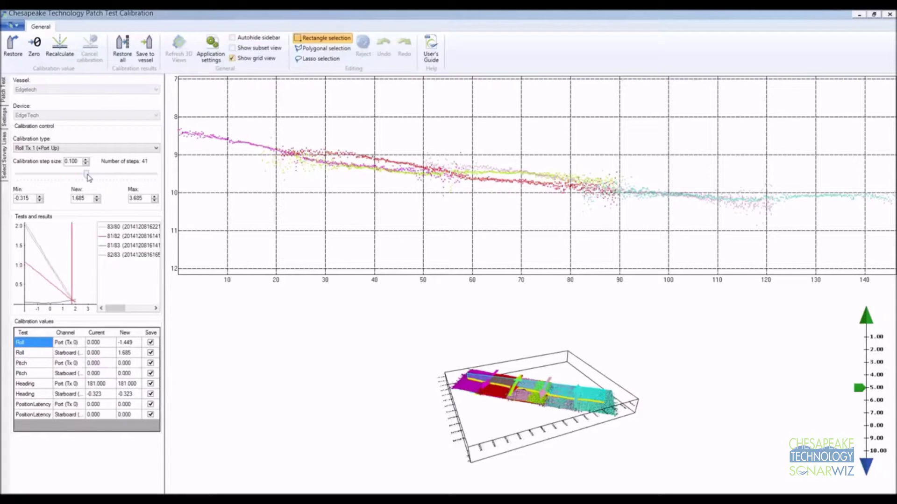
key(Right)
key(Right)
key(Right)
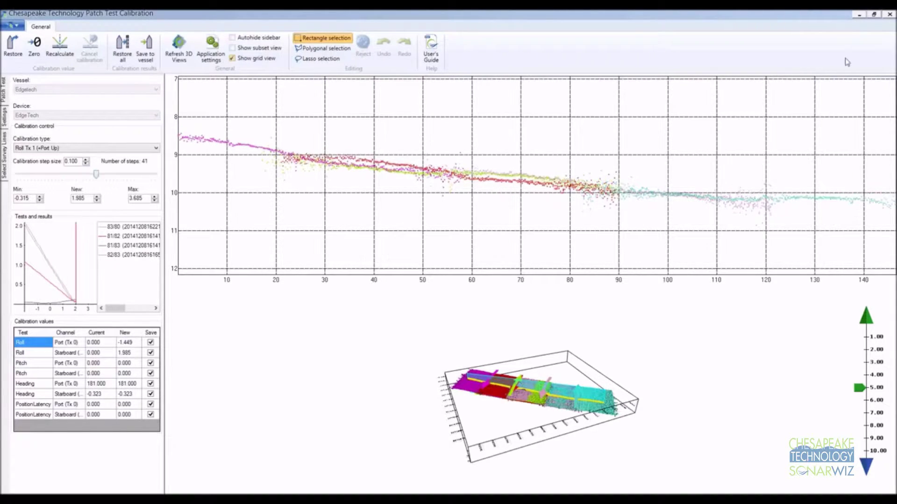
click(145, 44)
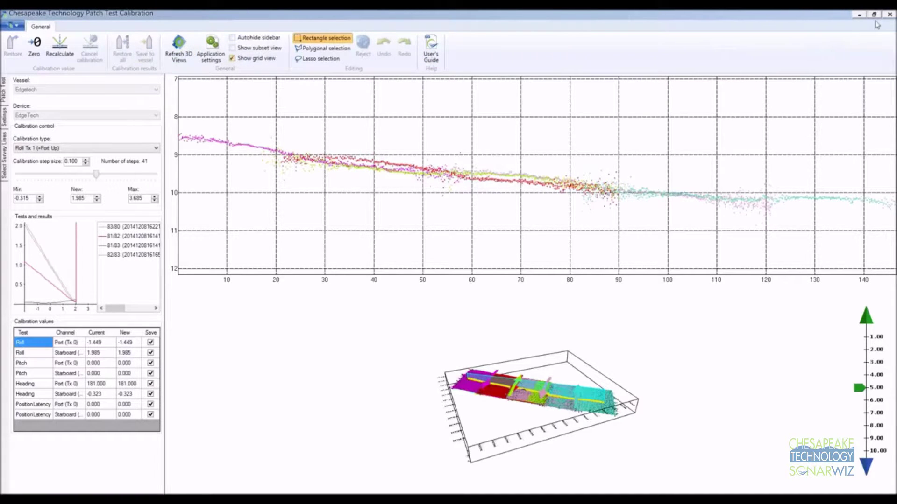
Close the Patch Test window and re-merge all seven bathymetry files with the corrected roll offsets.
click(890, 15)
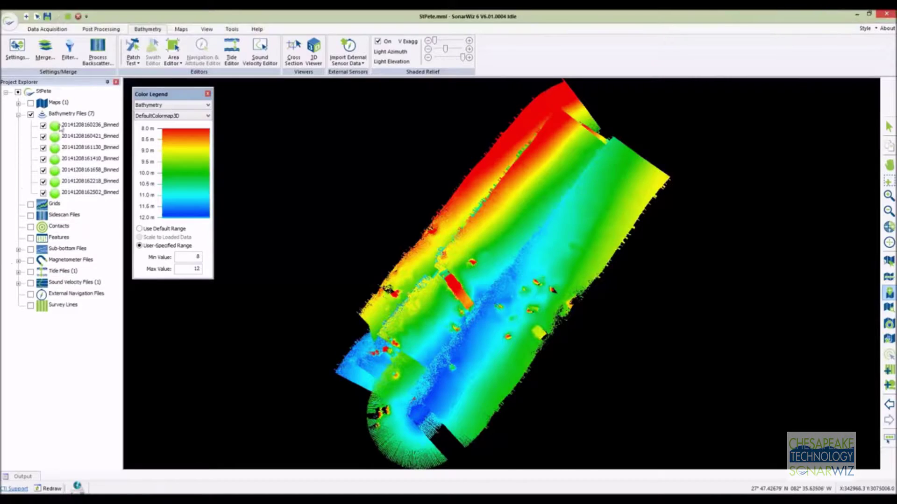
click(89, 126)
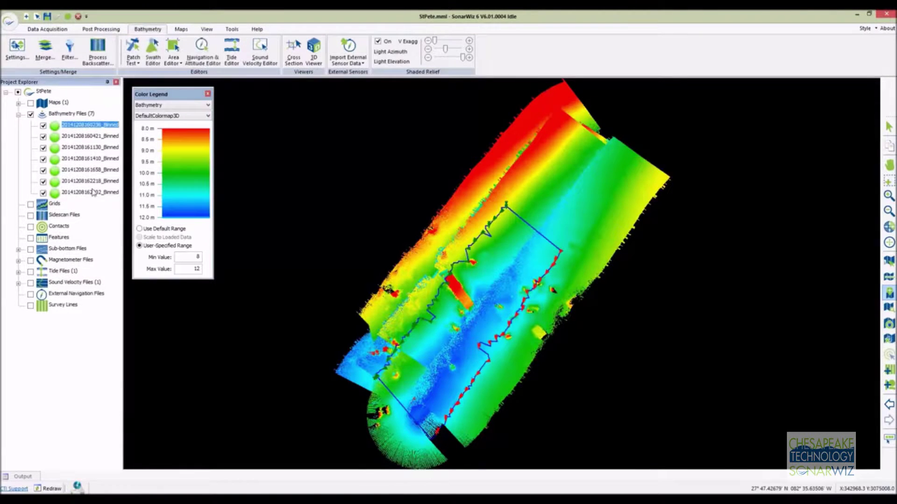
shift+click(92, 193)
right_click(92, 196)
click(111, 199)
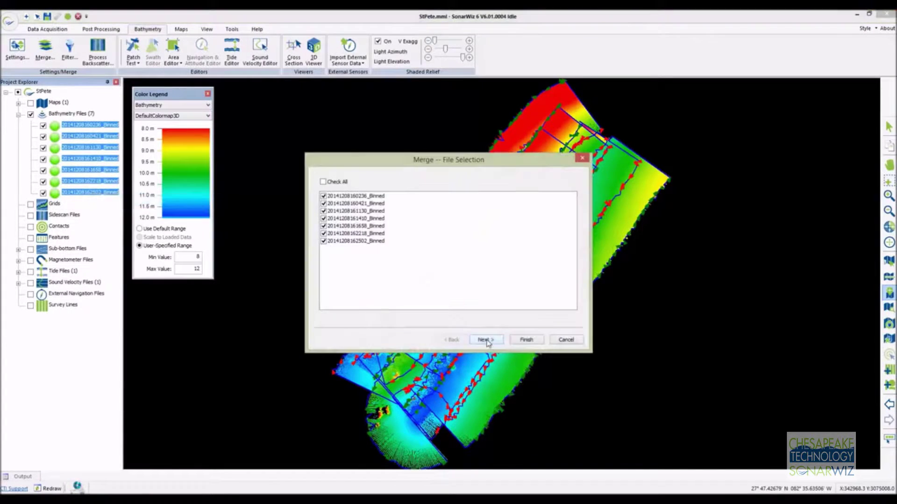
click(524, 341)
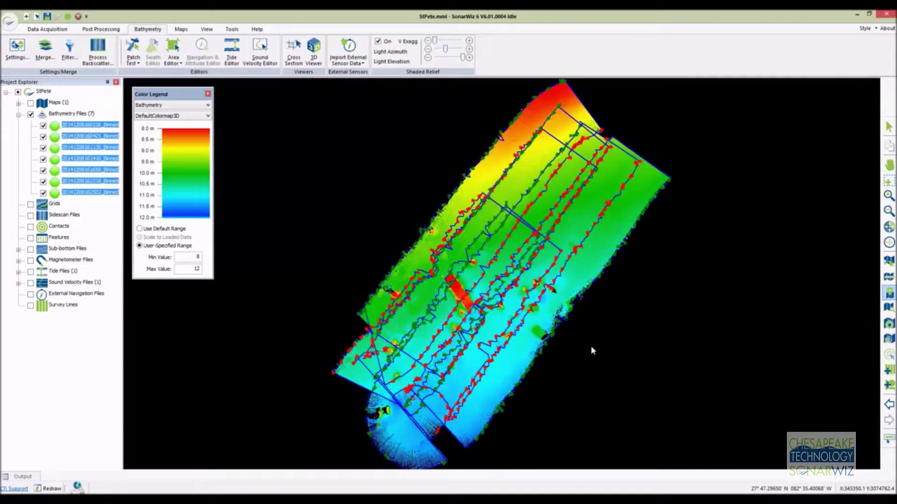
click(591, 347)
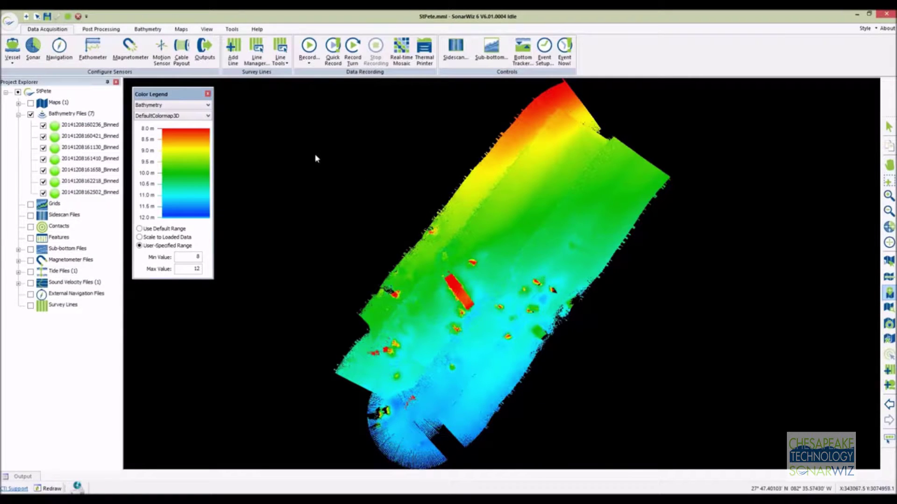
Set the bathymetry drawing mode to Draw Backscatter.
click(207, 29)
click(175, 52)
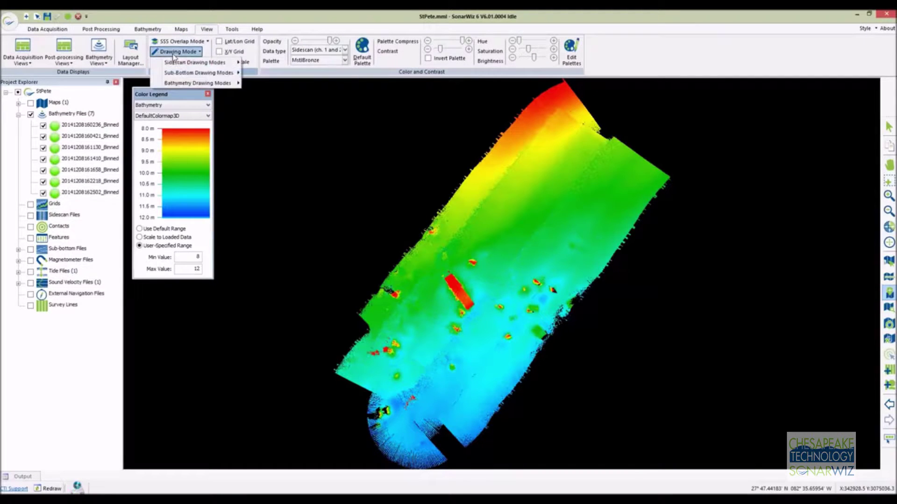
mouse_move(223, 84)
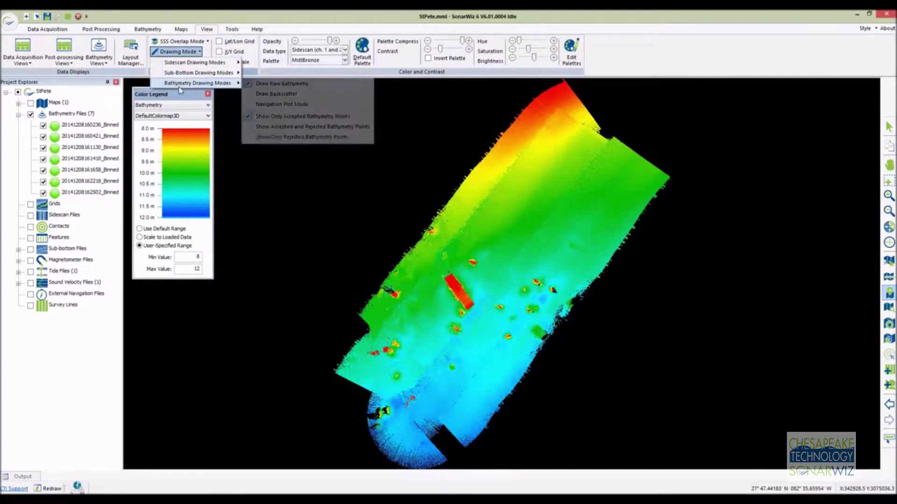
click(268, 95)
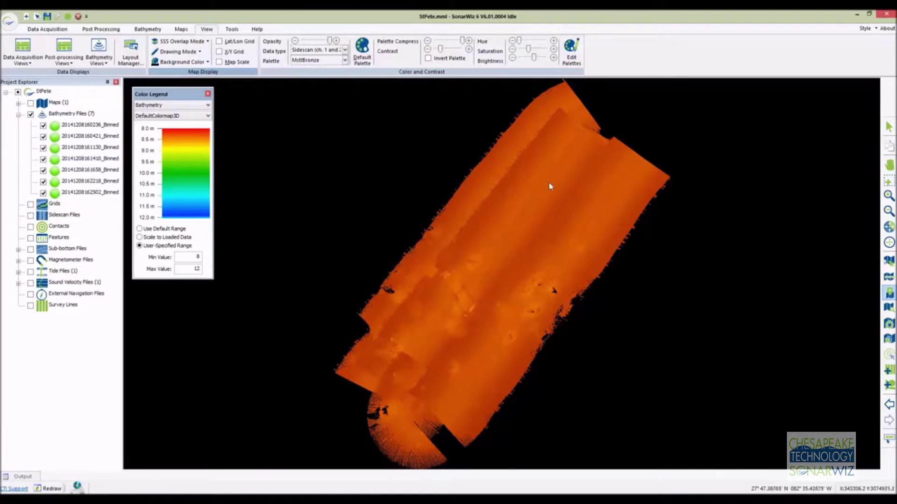
Switch the Color Legend to the Backscatter 0–100% scale.
click(173, 106)
click(182, 144)
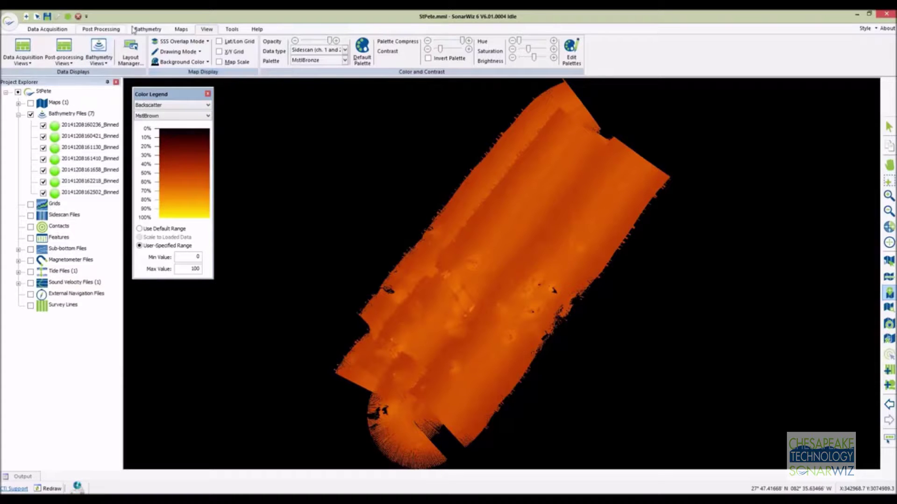
click(148, 29)
click(98, 48)
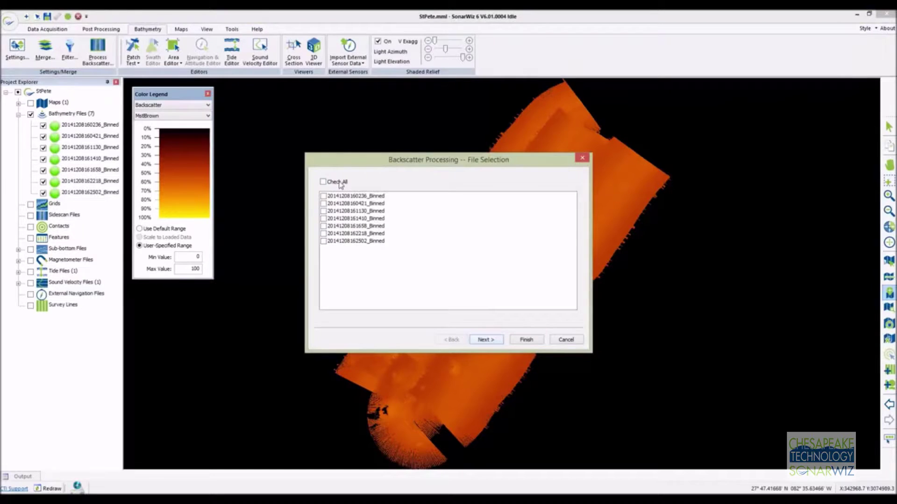
Run EGN backscatter processing on all seven bathymetry files.
click(526, 340)
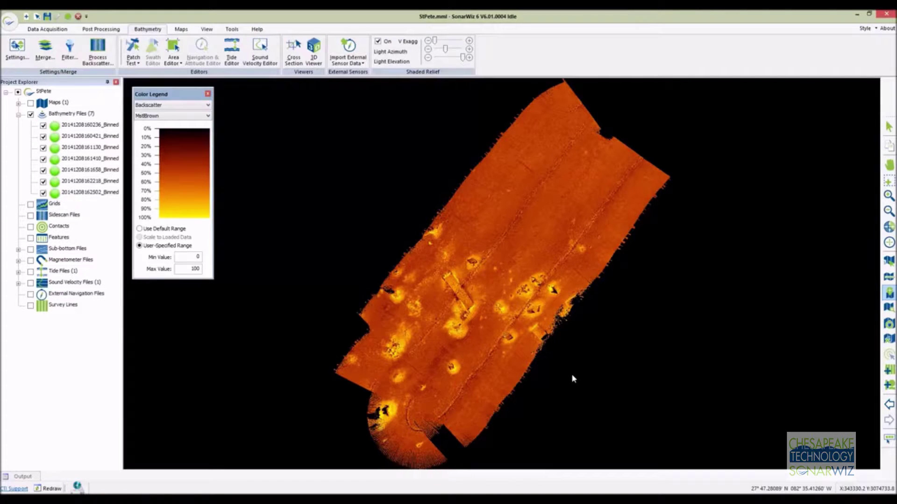
click(173, 47)
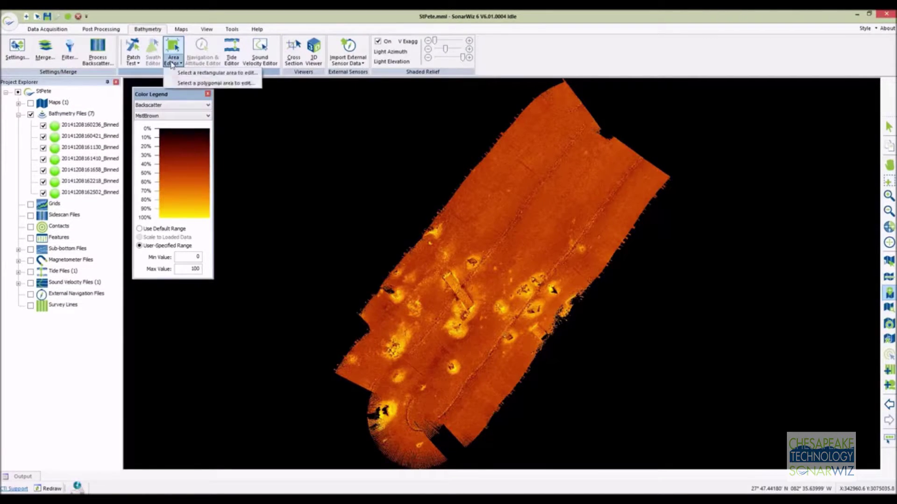
Outline an edit area in bathydata01.cdf, flag the selected soundings, then close the 2D/3D Editor.
click(424, 214)
click(362, 297)
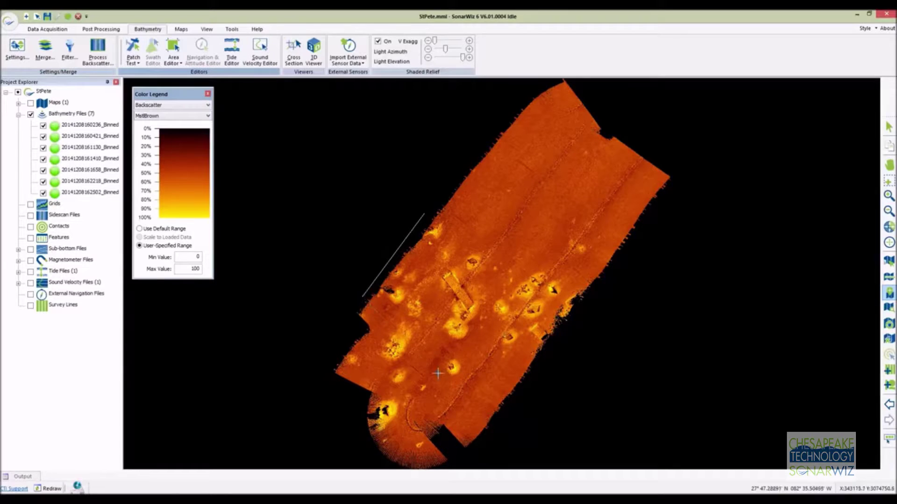
click(460, 381)
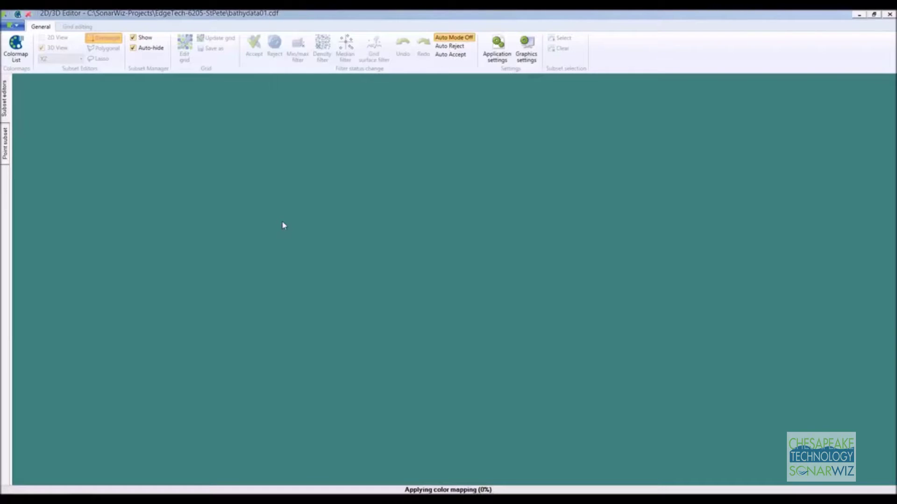
drag(473, 209, 496, 214)
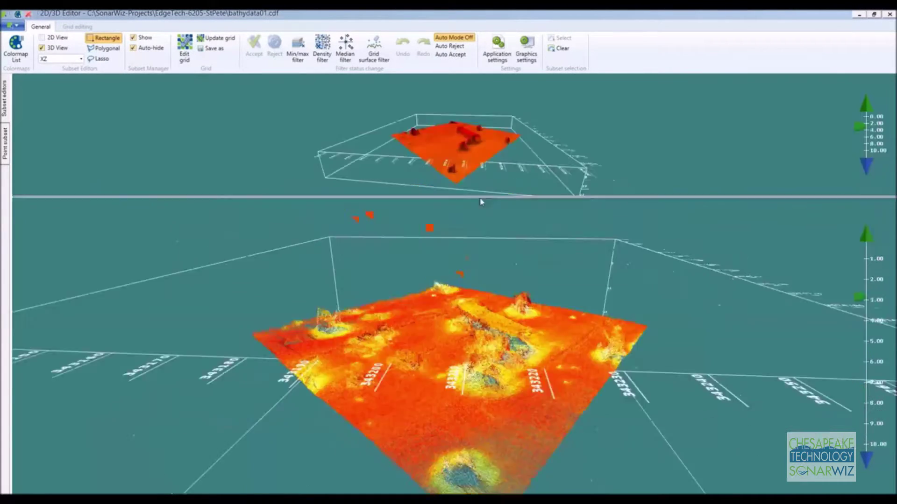
drag(526, 323, 272, 292)
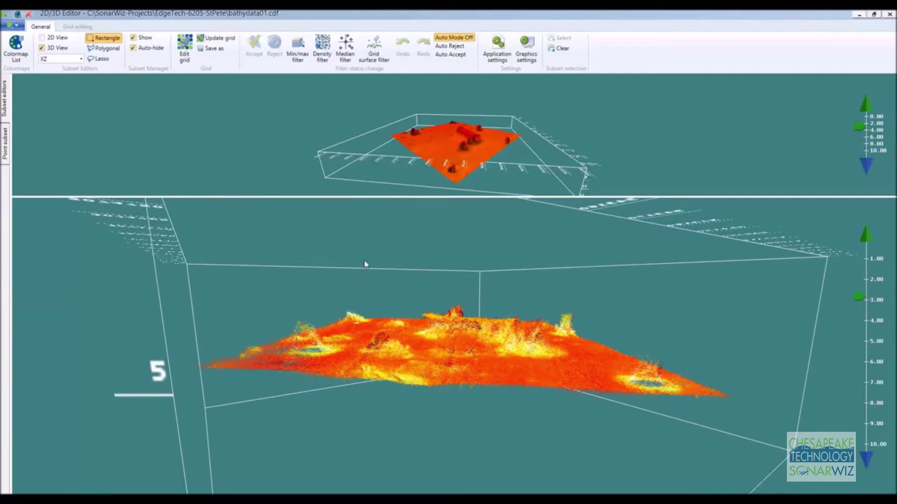
drag(396, 268, 379, 262)
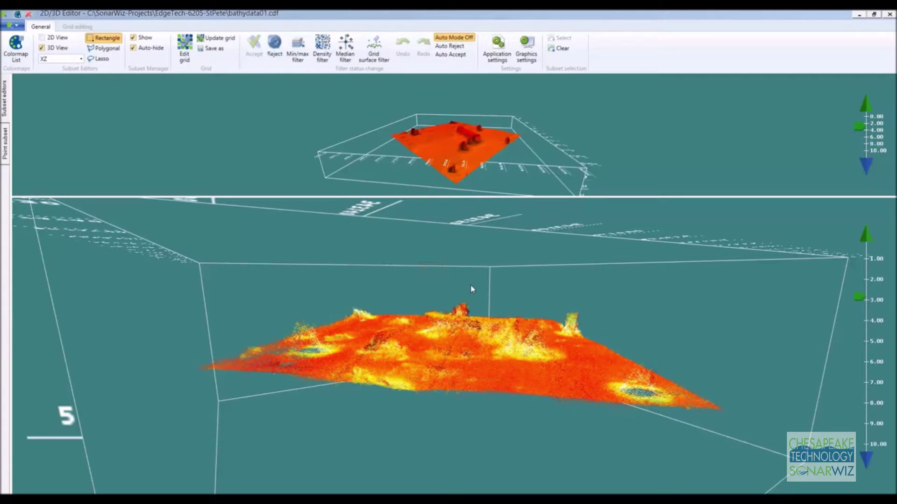
key(Delete)
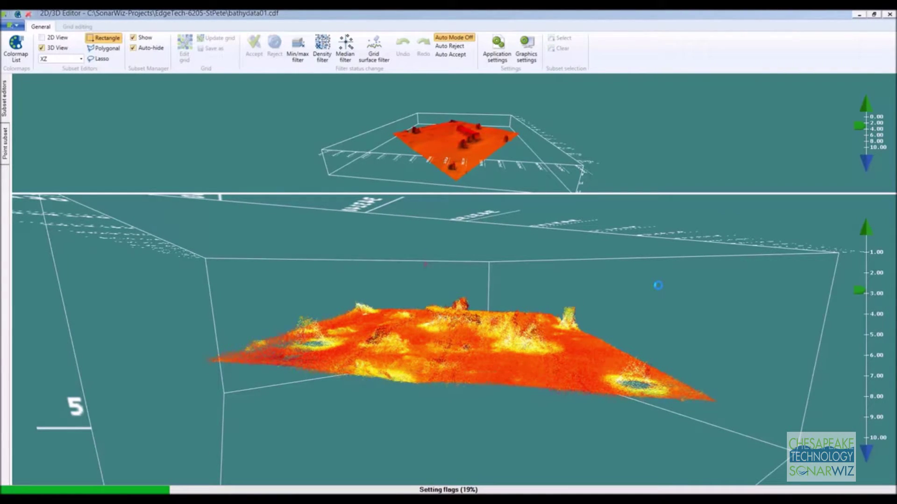
drag(658, 285, 490, 397)
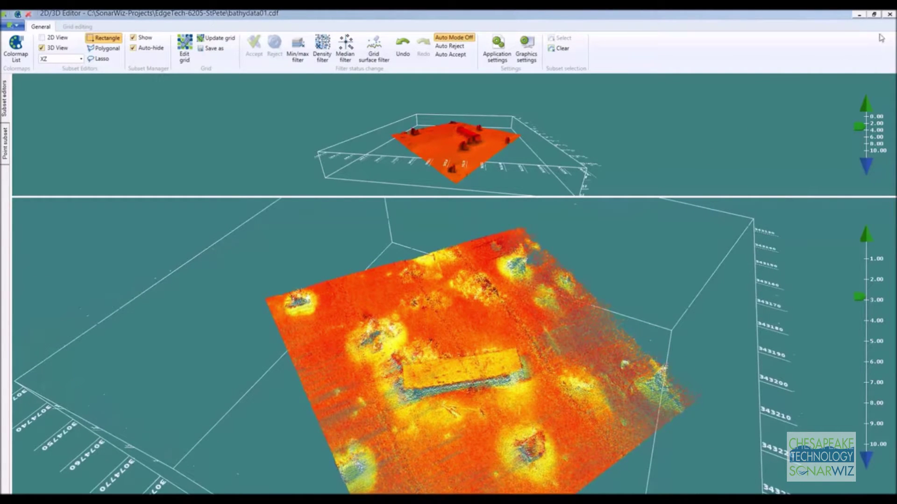
click(889, 16)
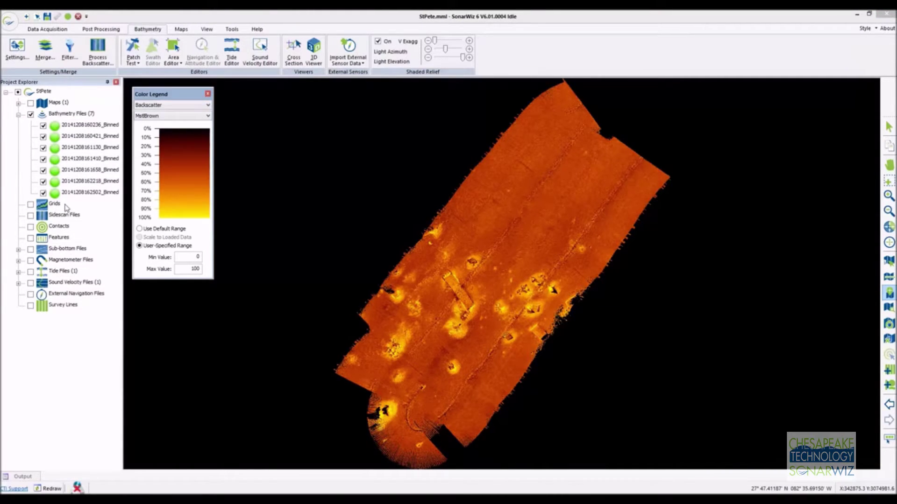
Export the mosaic as GeoTIFF StPete.tif at 0.500 m/pixel, overwriting the existing file.
click(101, 30)
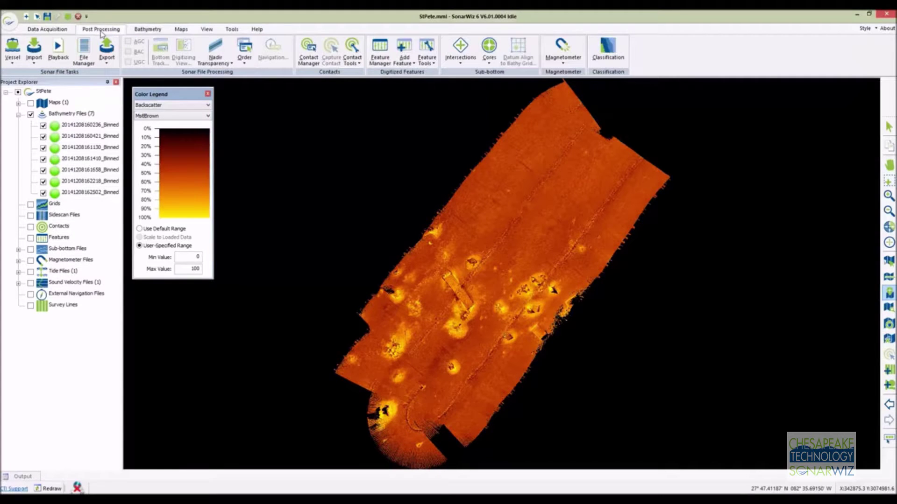
click(108, 55)
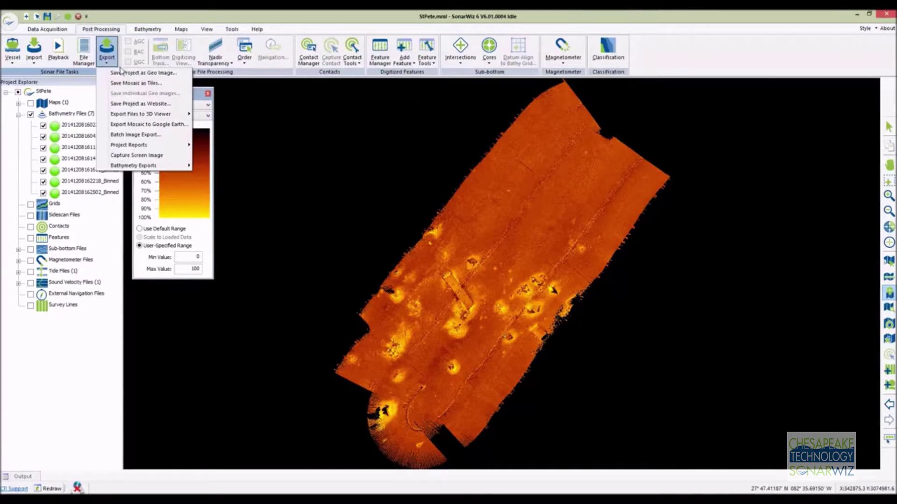
click(140, 73)
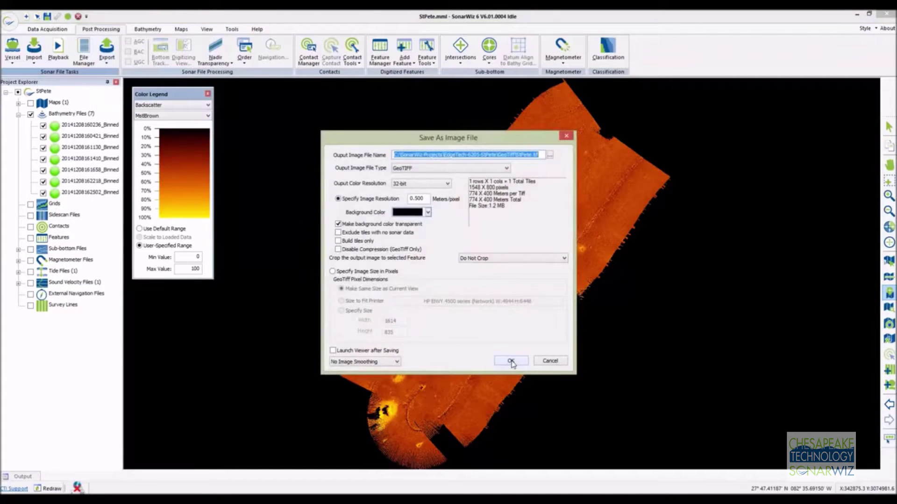
click(512, 361)
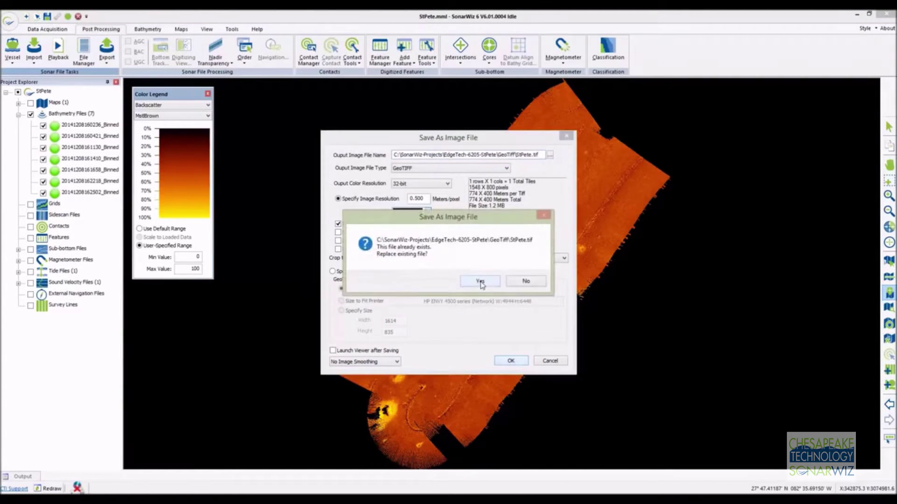
click(480, 282)
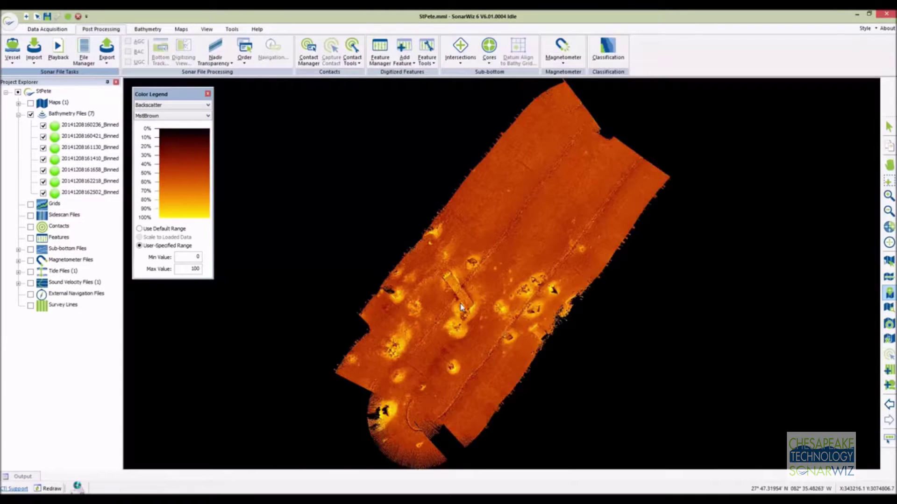
click(106, 49)
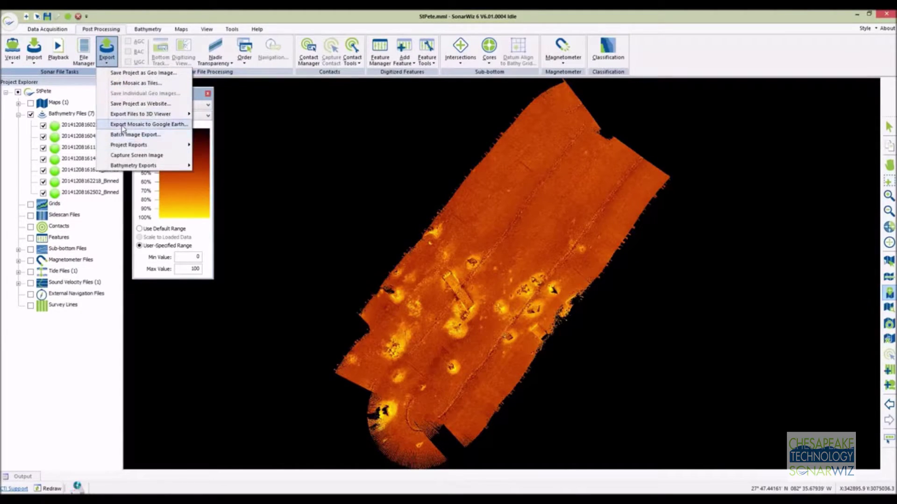
Export the mosaic to Google Earth with Black as the transparent colour.
click(122, 125)
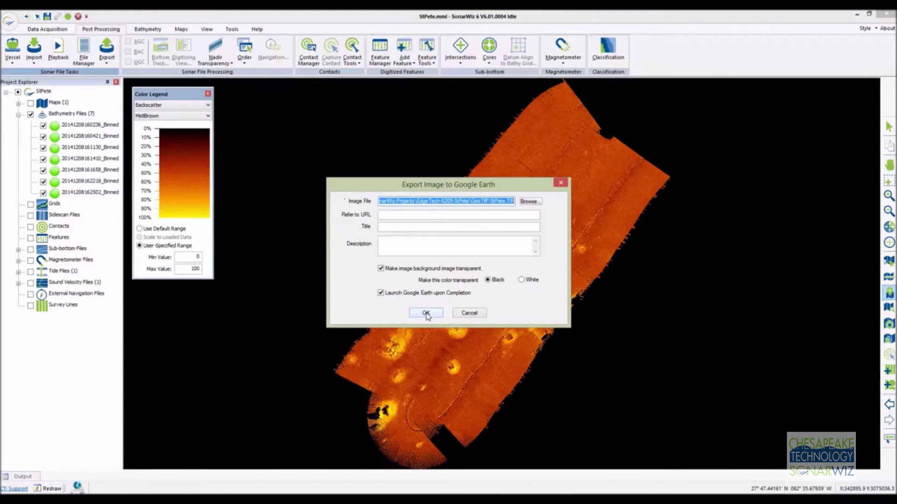
click(426, 314)
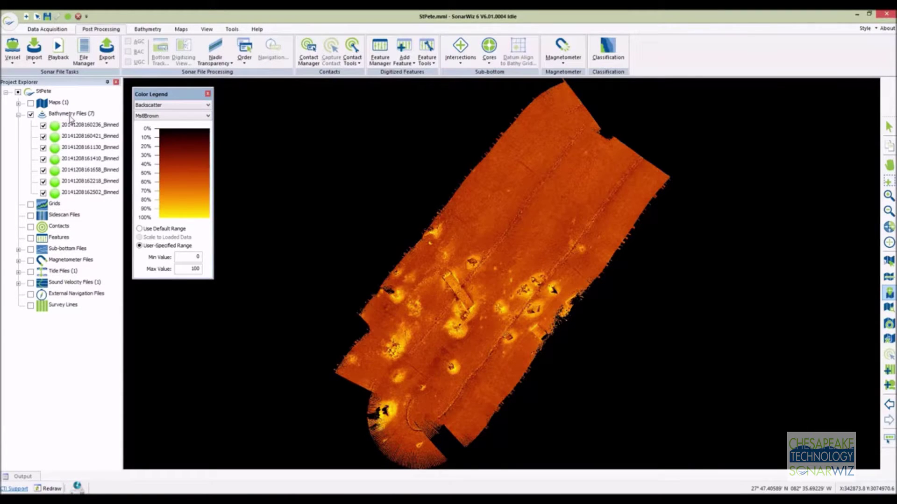
Create a new 0.5 m StPete grid with only the Median output enabled.
right_click(55, 208)
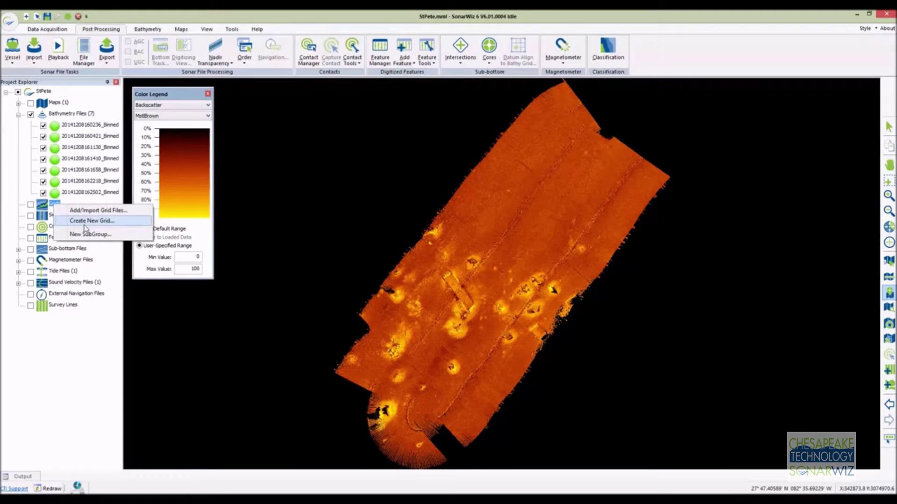
click(82, 221)
drag(69, 18, 308, 141)
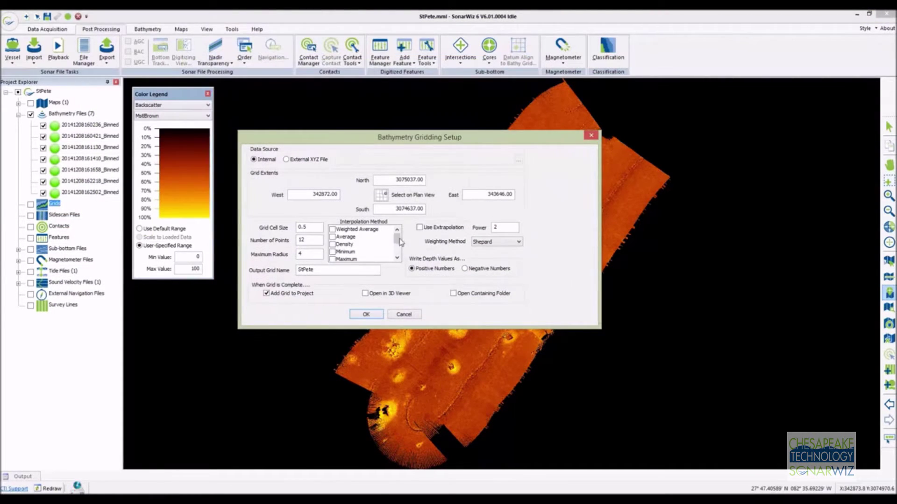
drag(401, 241, 400, 262)
click(332, 244)
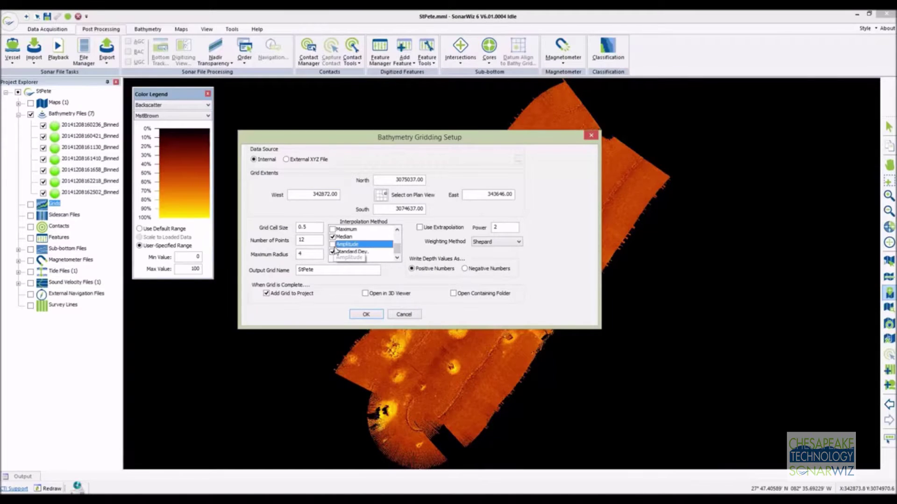
click(332, 251)
click(333, 237)
scroll(343, 240, up, 3)
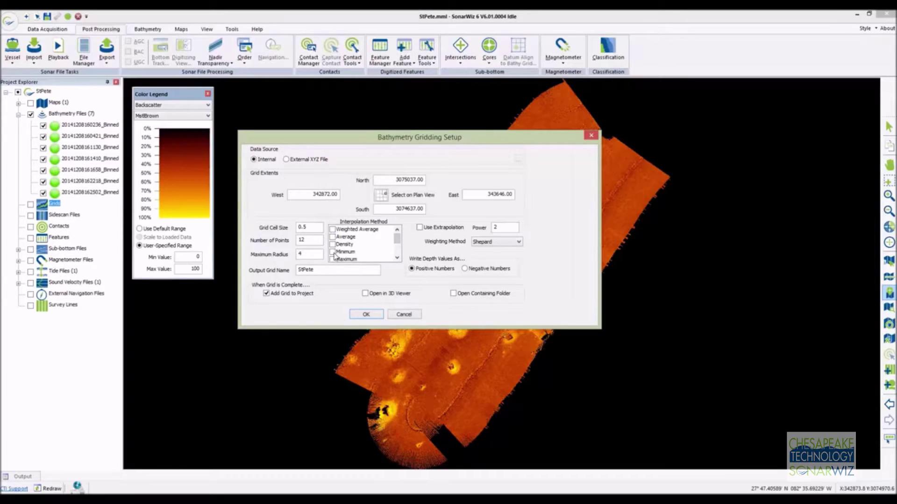
drag(400, 243, 398, 249)
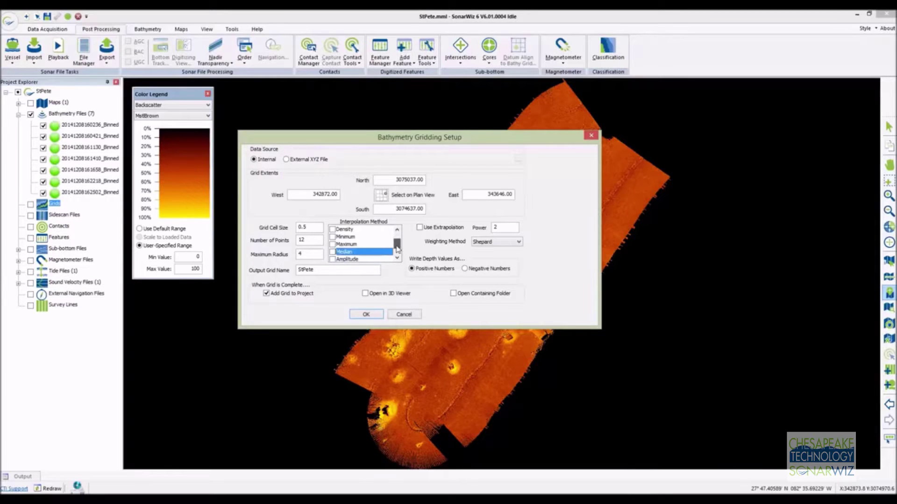
click(332, 251)
click(366, 314)
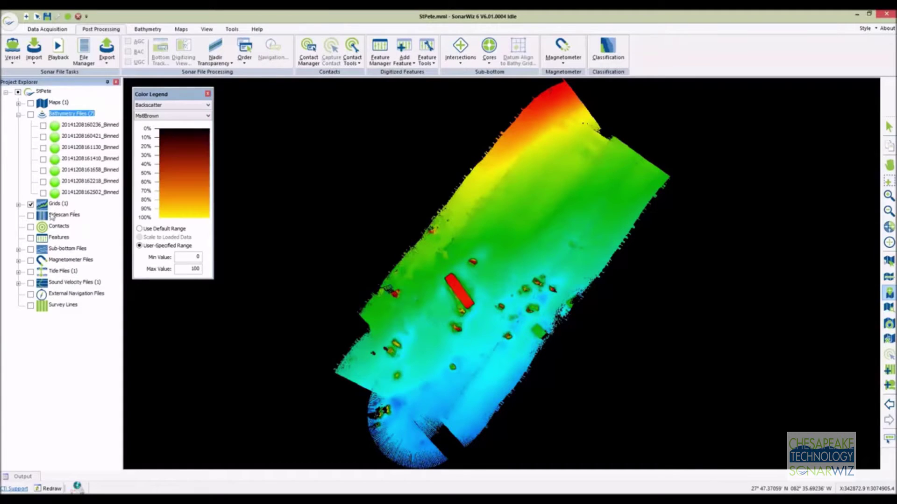
Pick an export format for the StPete_MED grid, then open it in the 3D Viewer.
click(18, 205)
click(70, 214)
right_click(66, 218)
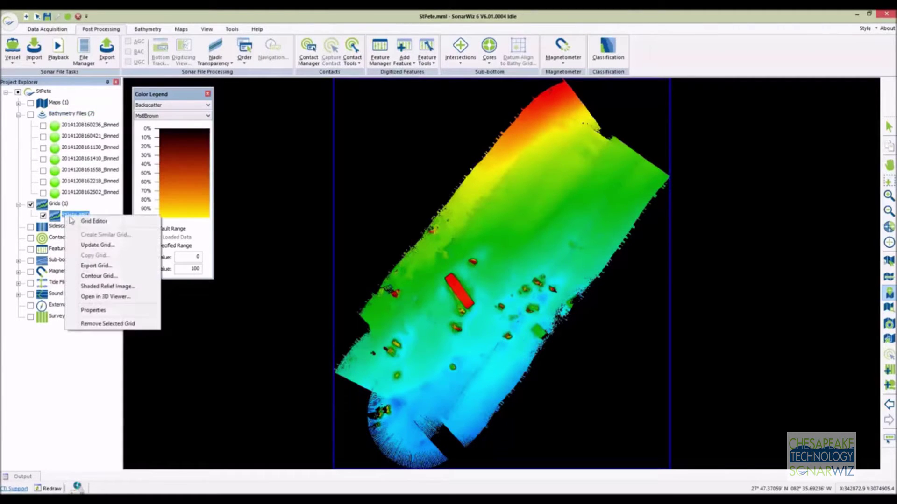
click(97, 265)
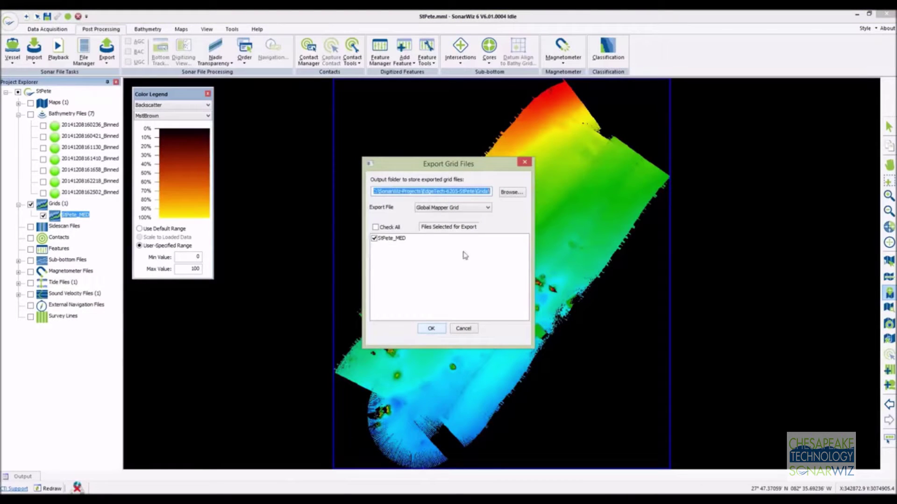
click(486, 211)
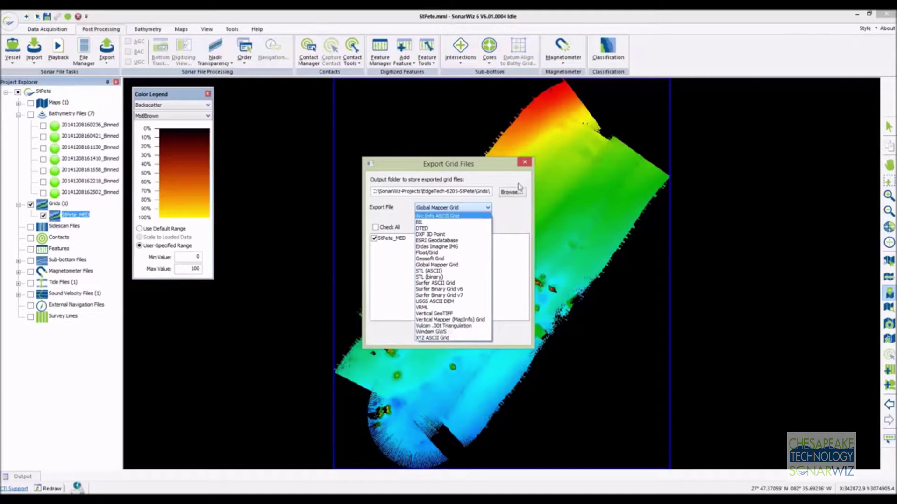
click(524, 163)
click(525, 163)
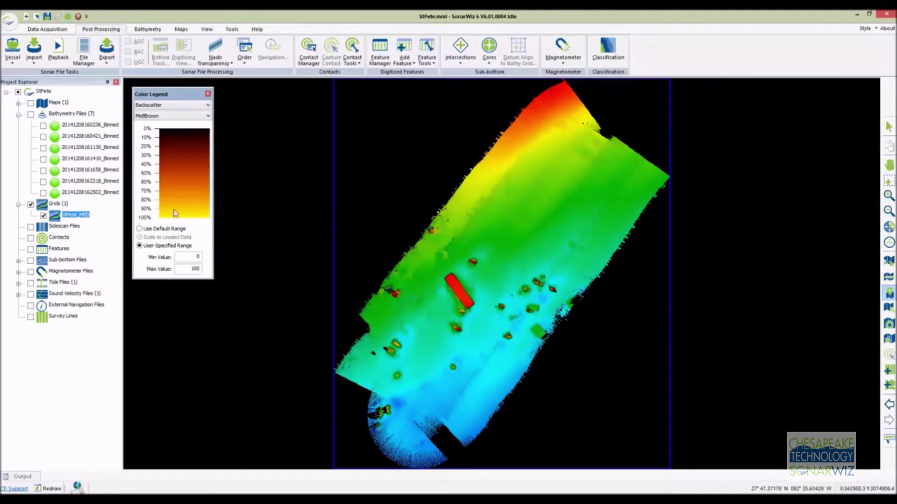
right_click(78, 218)
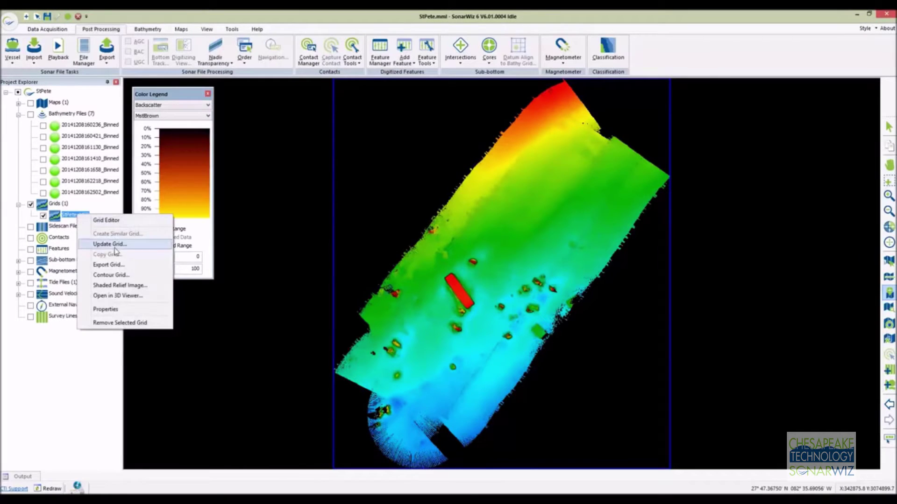
click(118, 296)
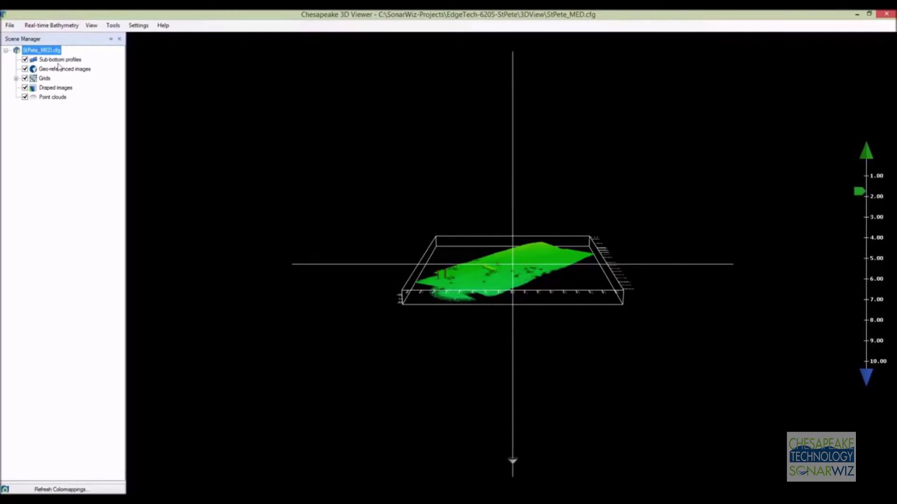
Scale the StPete_MED.grd colormap to a fixed 8 to 12 elevation range.
click(16, 79)
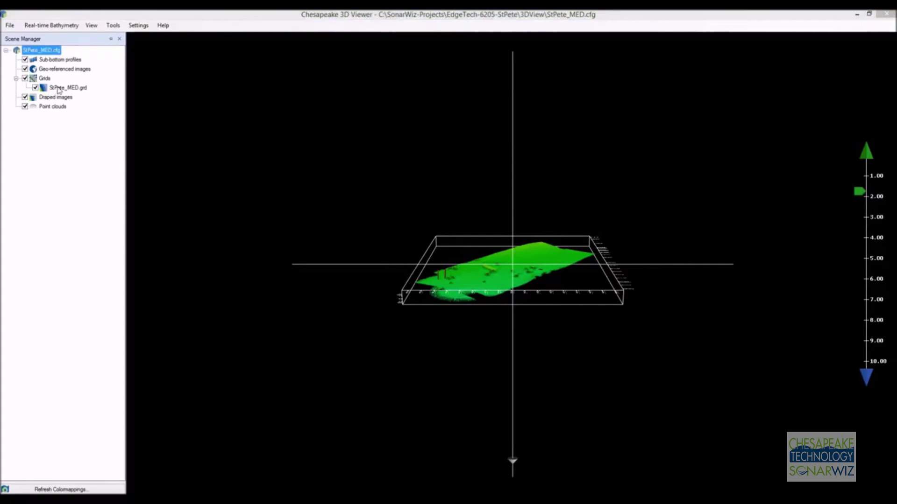
click(65, 88)
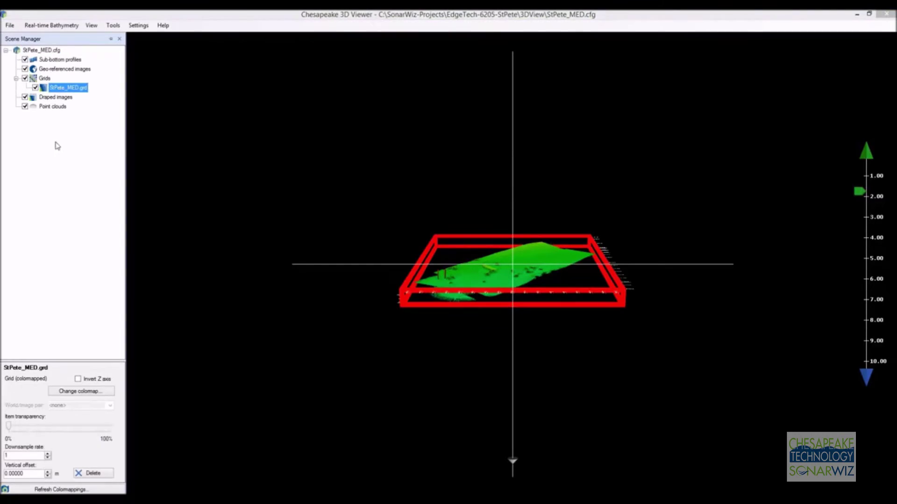
click(79, 392)
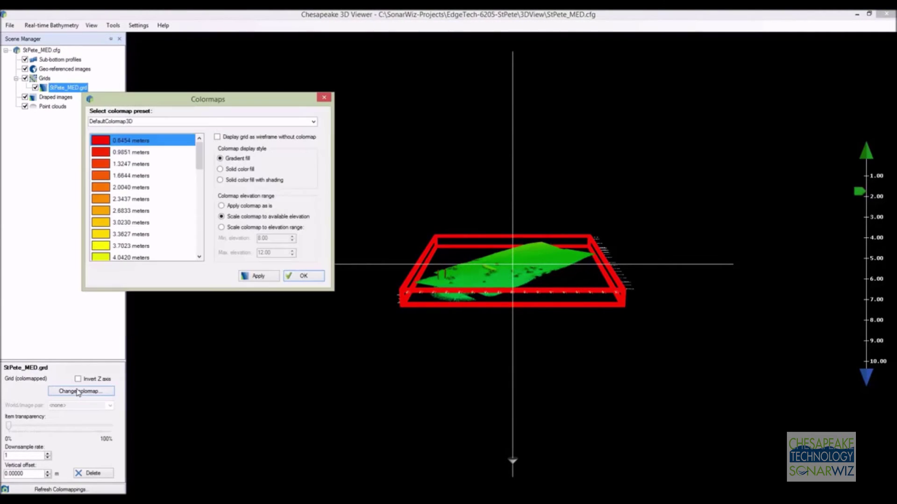
click(239, 231)
click(270, 279)
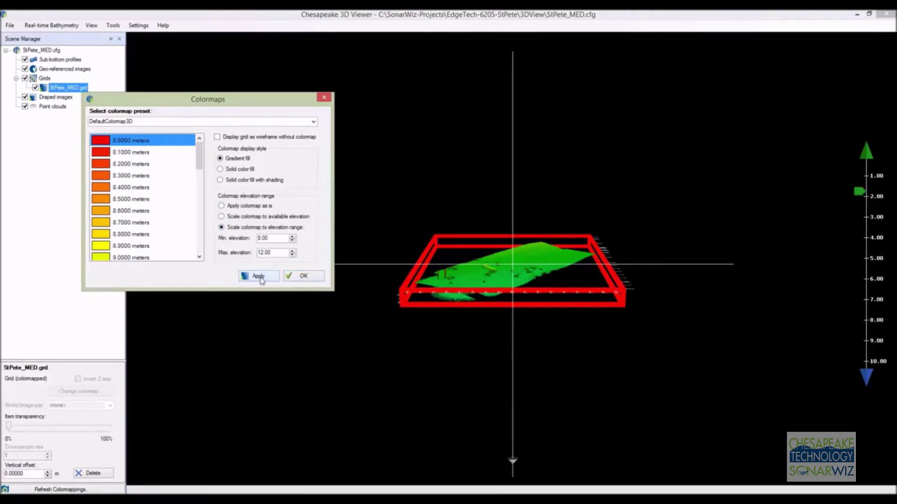
click(304, 277)
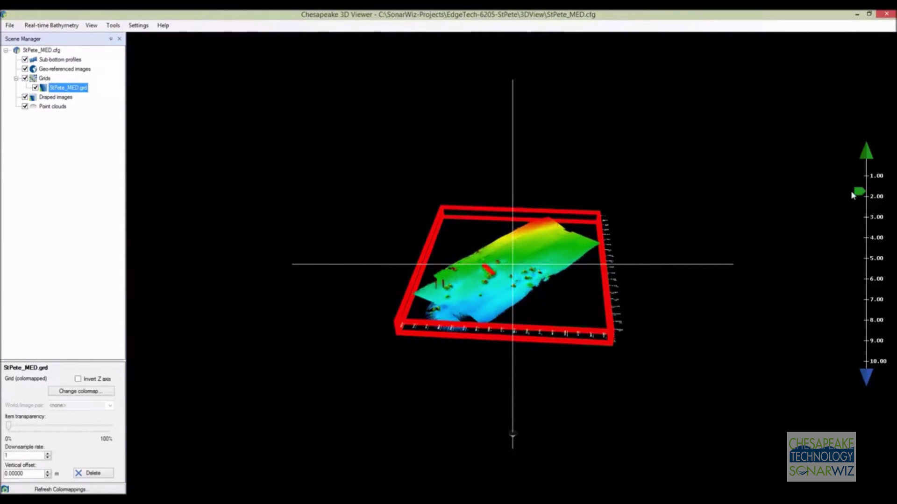
Raise vertical exaggeration to about 2.7 and view the seabed up close from another side.
mouse_move(863, 196)
mouse_down()
mouse_move(863, 237)
mouse_move(862, 209)
mouse_up()
scroll(812, 207, up, 5)
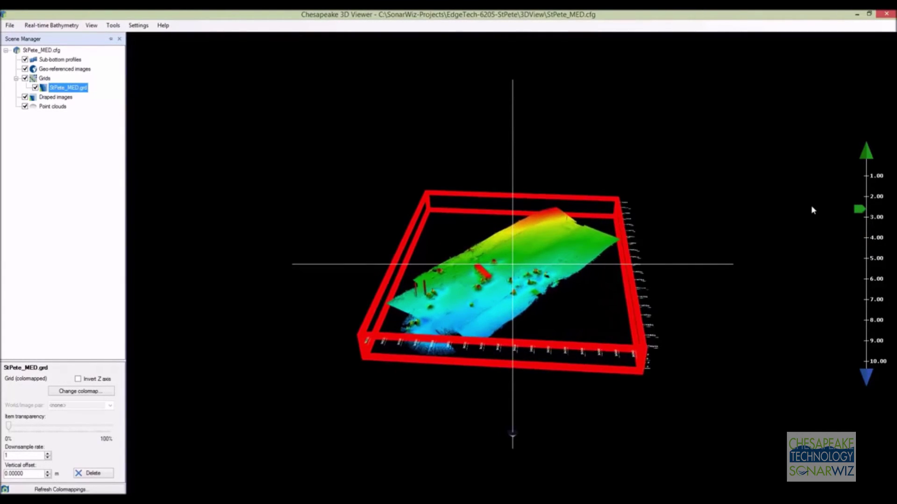
scroll(811, 206, up, 4)
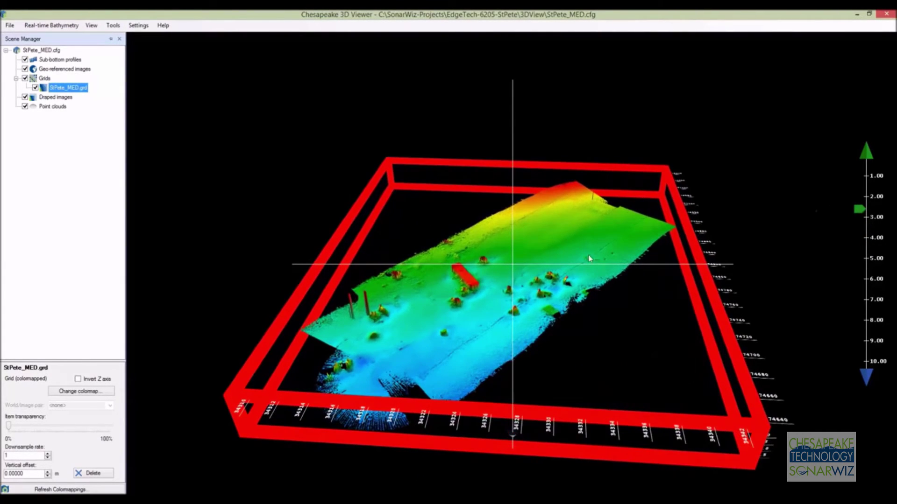
drag(511, 267, 234, 256)
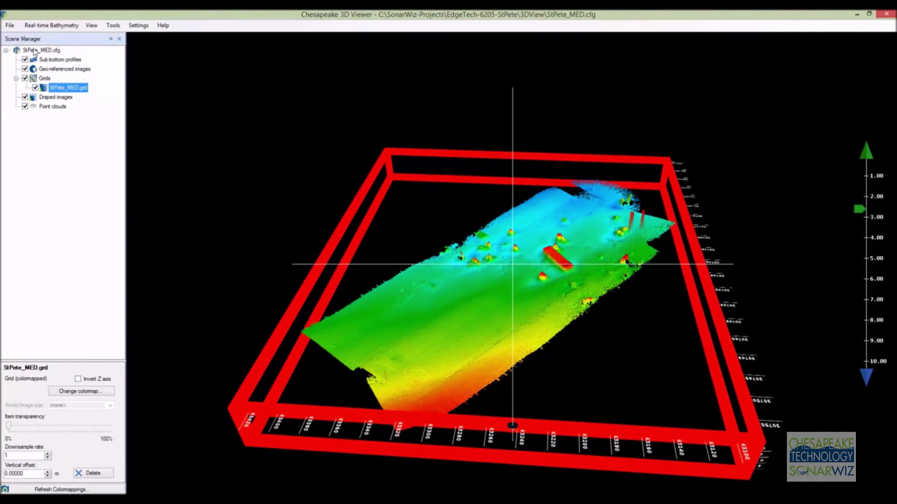
click(9, 26)
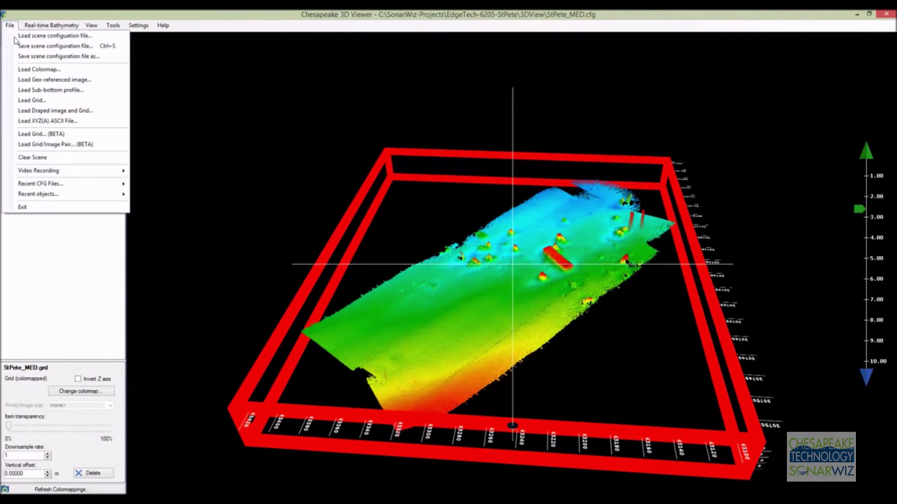
Load the geo-referenced image GeoTiff/StPete.tif into the 3D Viewer.
click(36, 81)
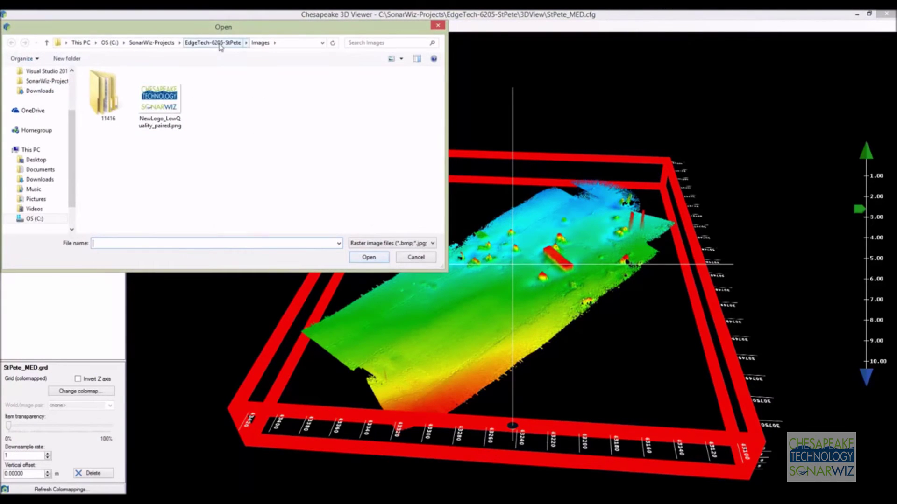
click(219, 42)
double_click(104, 155)
click(107, 106)
click(368, 257)
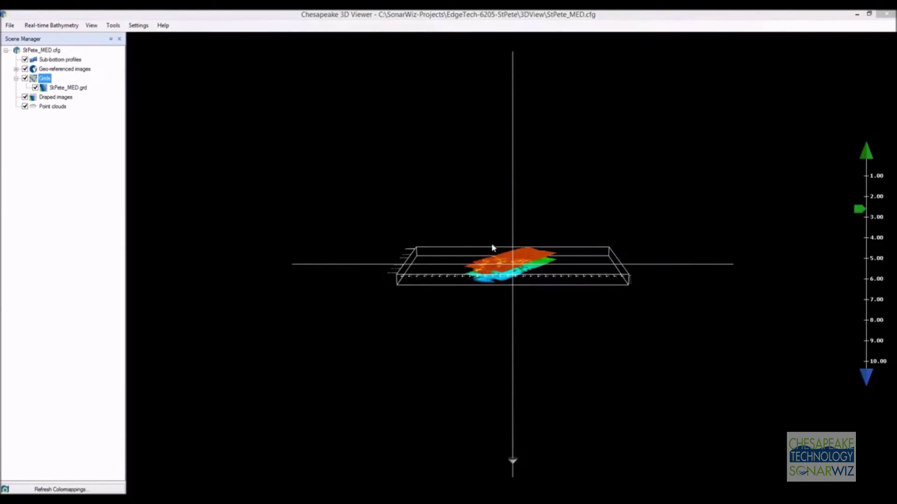
drag(492, 246, 483, 345)
scroll(483, 345, up, 5)
scroll(482, 345, up, 4)
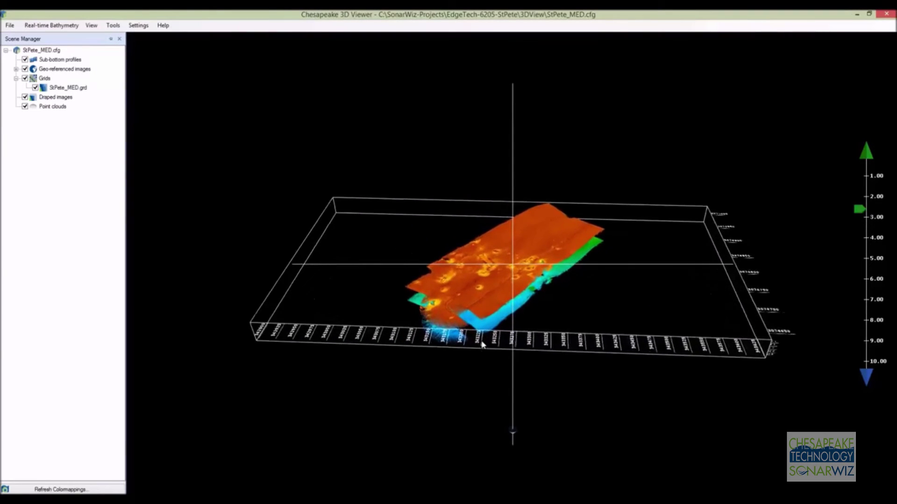
Give the StPete.TFW image a vertical offset of 30.
click(16, 69)
click(62, 78)
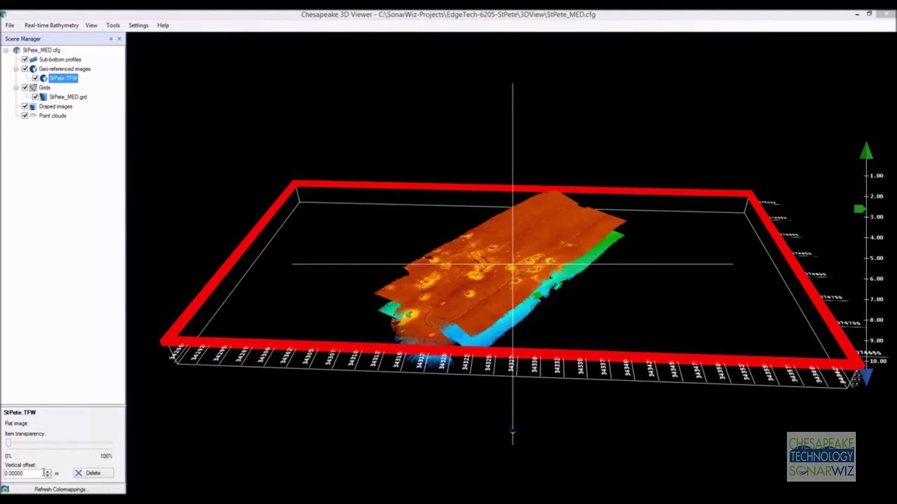
text(30)
key(Return)
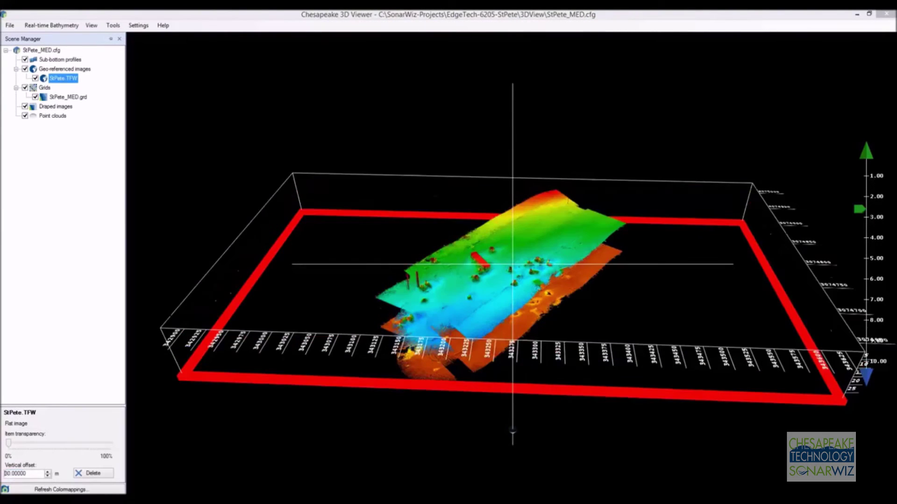
drag(404, 384, 402, 268)
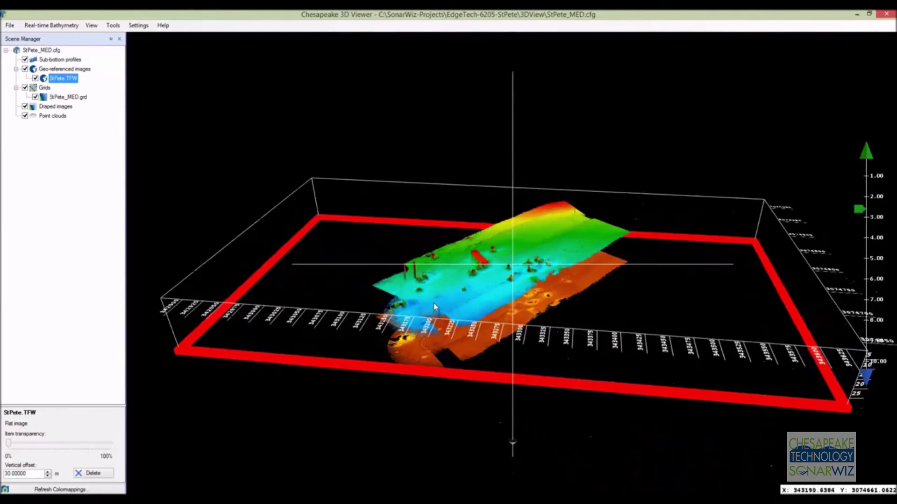
Set the StPete_MED.grd grid's World/image pair to StPete.tif to drape the backscatter.
click(68, 97)
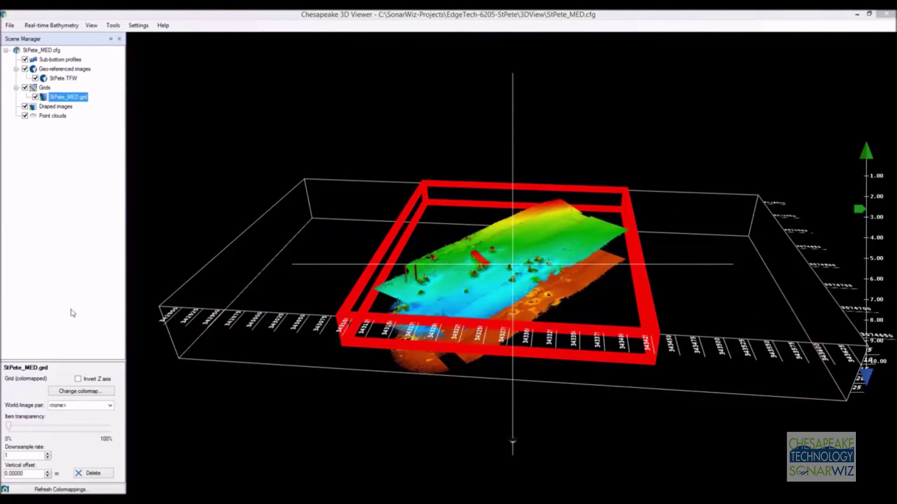
click(110, 406)
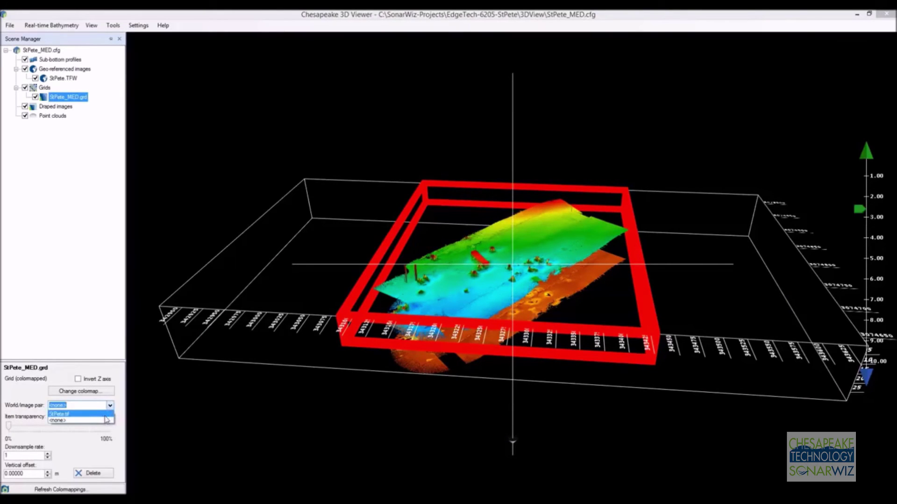
click(105, 415)
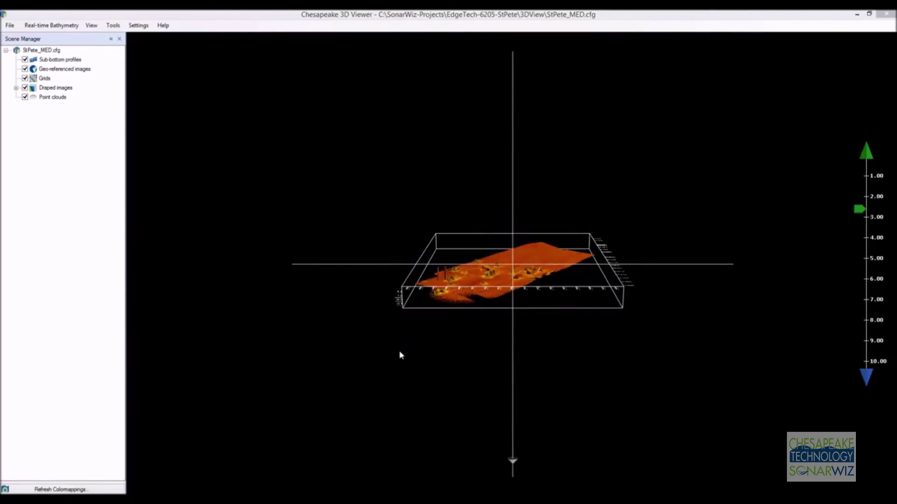
click(498, 305)
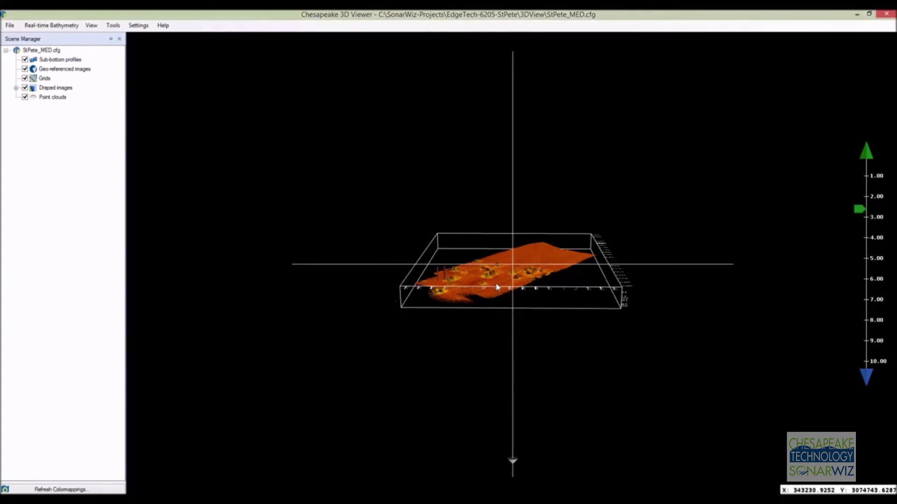
scroll(496, 285, up, 5)
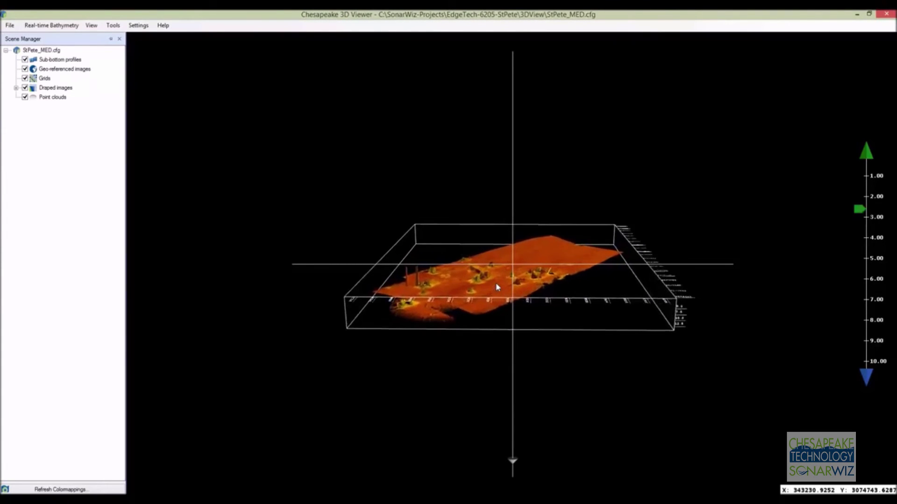
scroll(496, 287, up, 5)
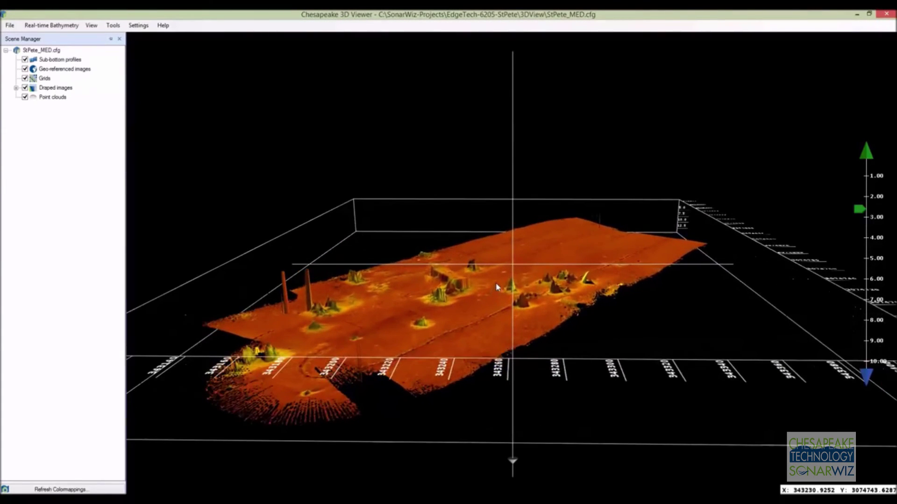
drag(579, 282, 466, 365)
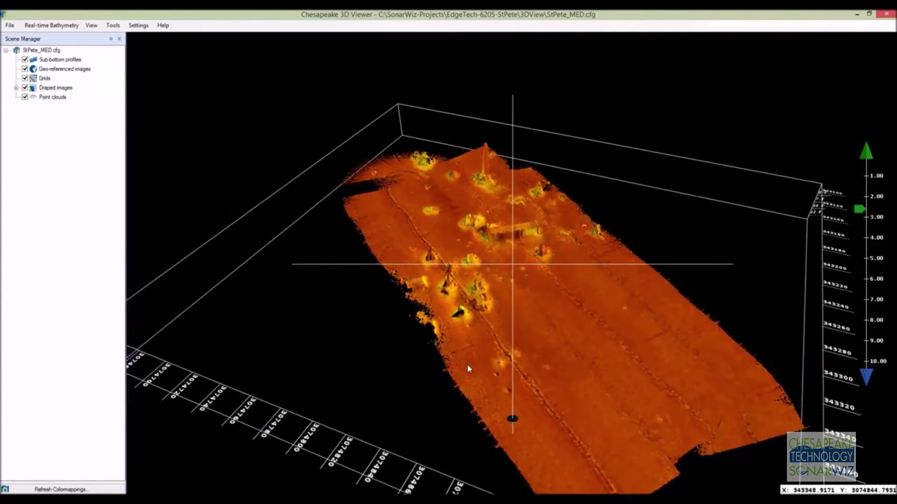
Export the draped 3D scene as a PDF 3D report using Images/NewLogo_LowQuality_paired.png as the logo.
click(114, 26)
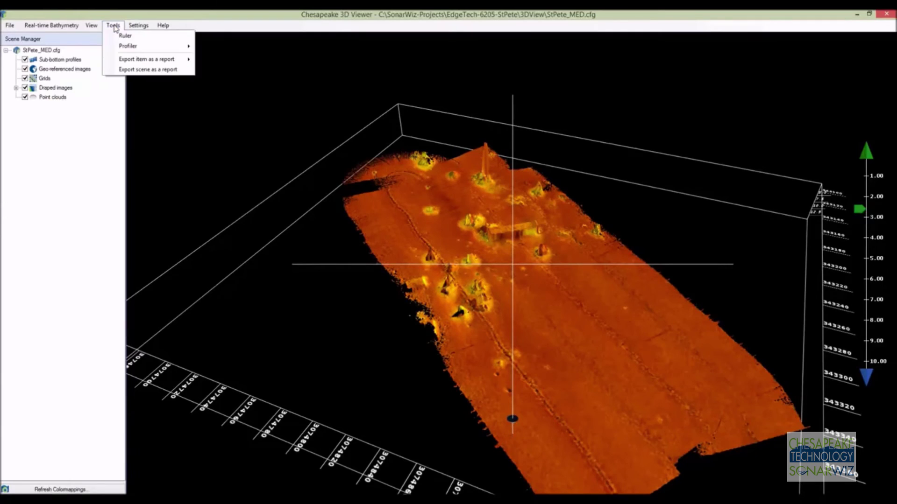
click(124, 70)
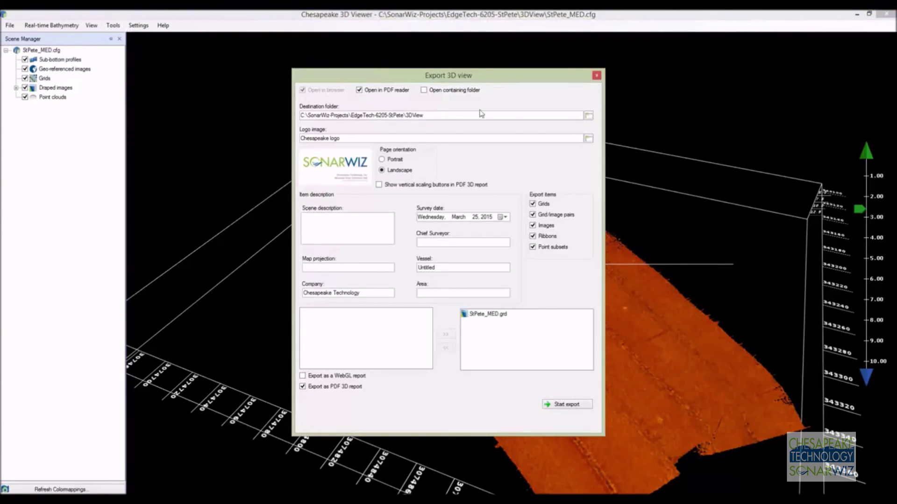
click(588, 139)
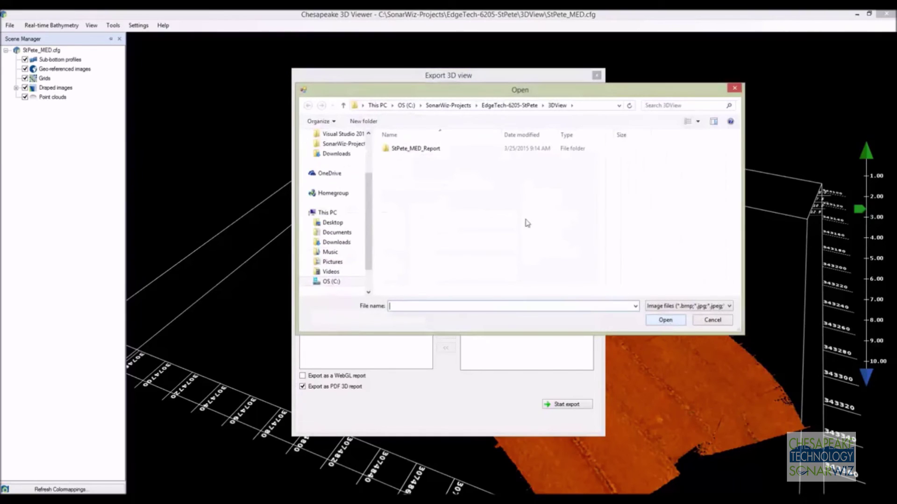
click(496, 107)
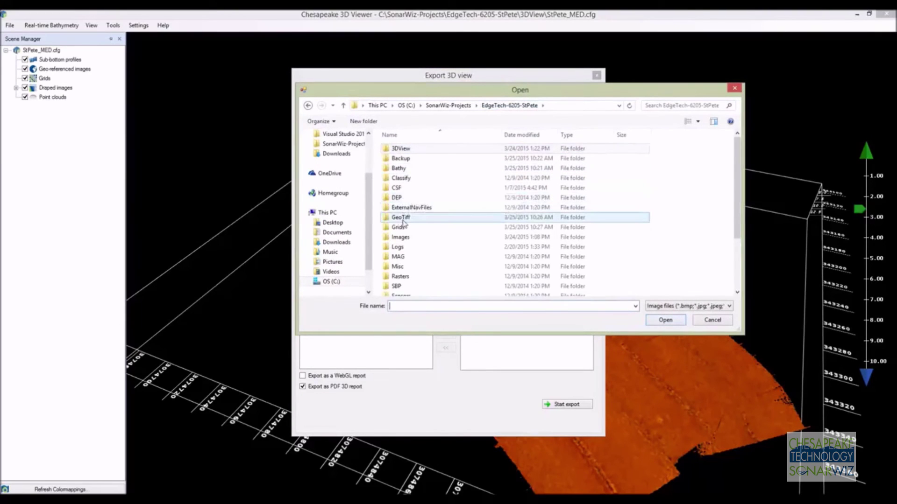
double_click(404, 239)
click(461, 170)
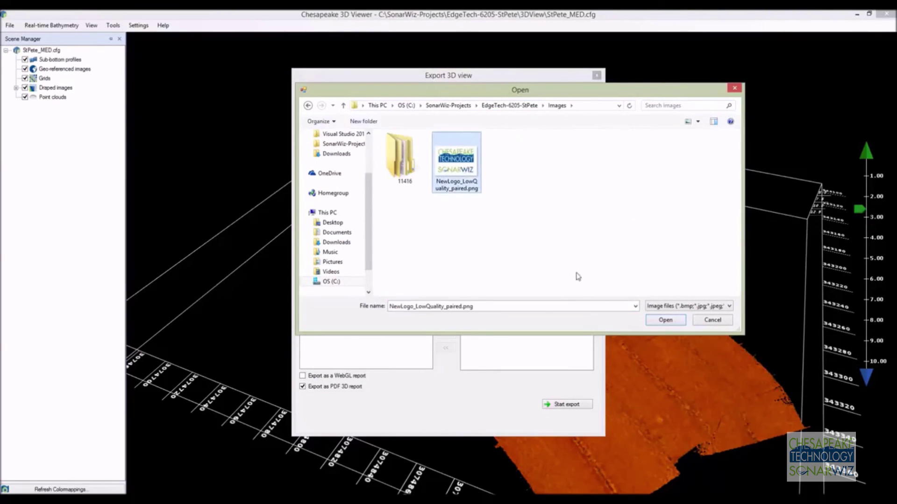
click(665, 321)
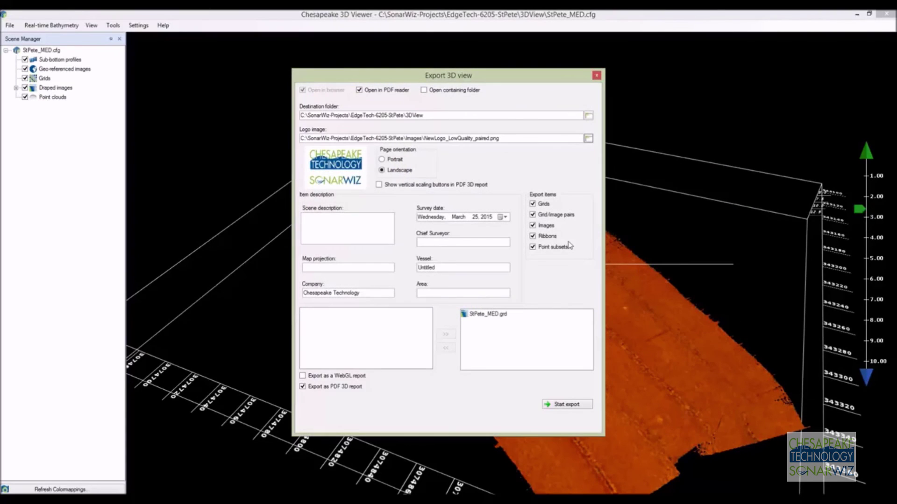
click(572, 405)
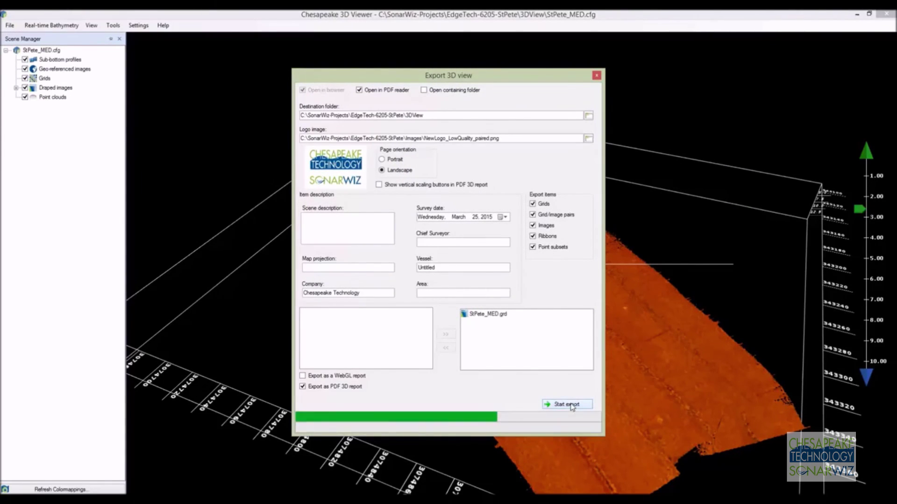